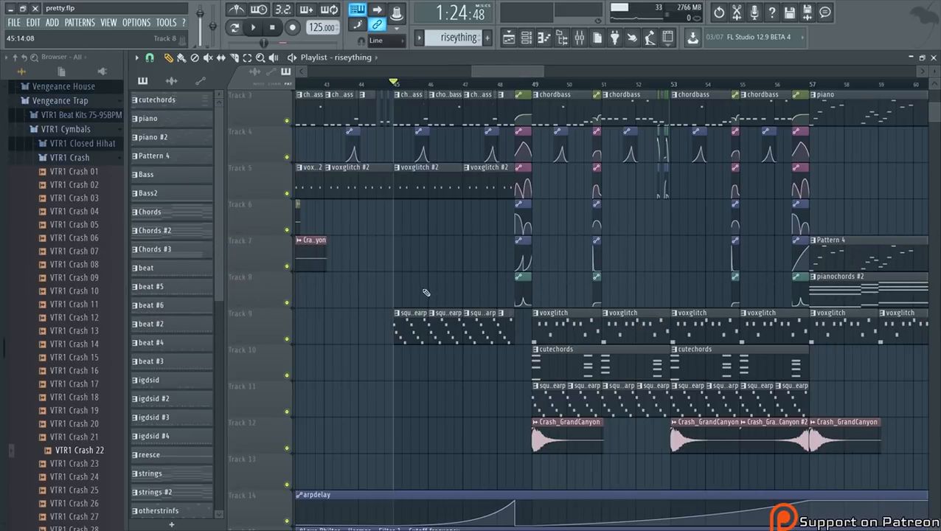
Play the arrangement from bar 45 to hear the section with the squarearp clips, and stop playback.
scroll(420, 318, "up", 2)
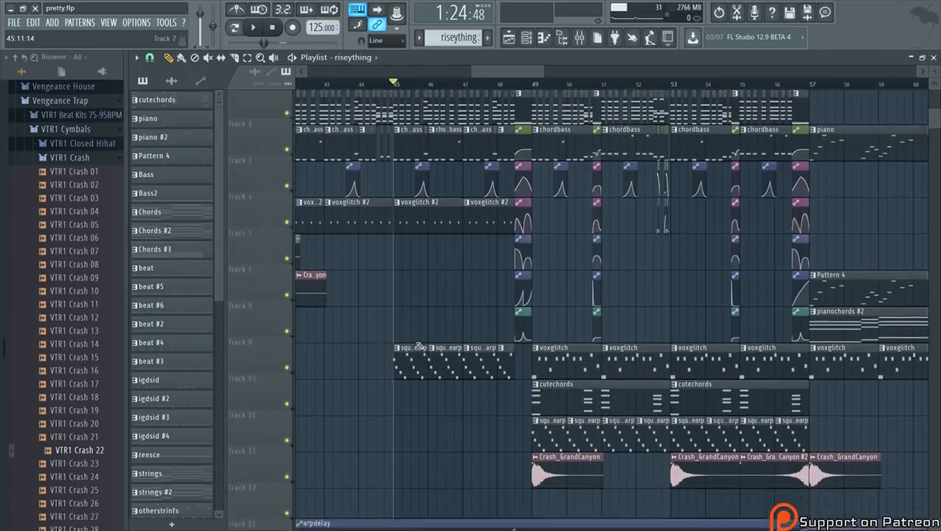
scroll(419, 346, "down", 2)
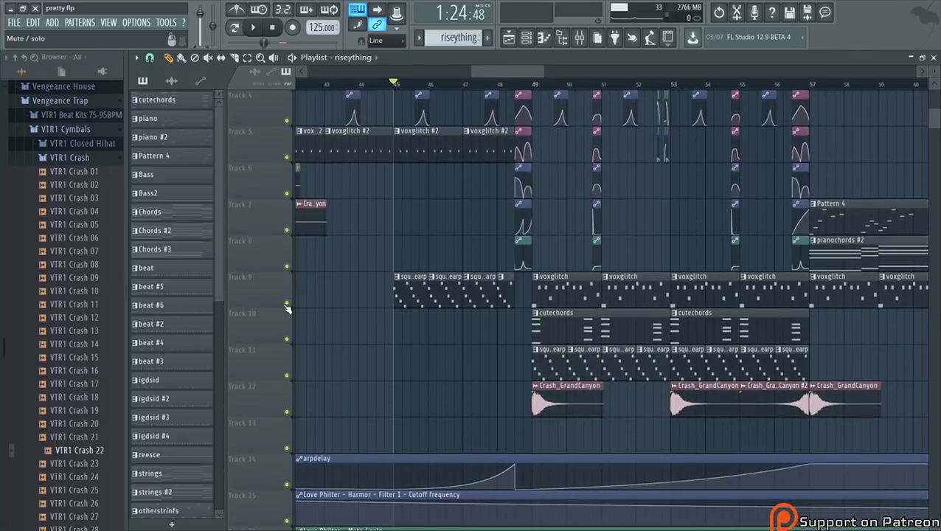
scroll(484, 195, "up", 3)
key("space")
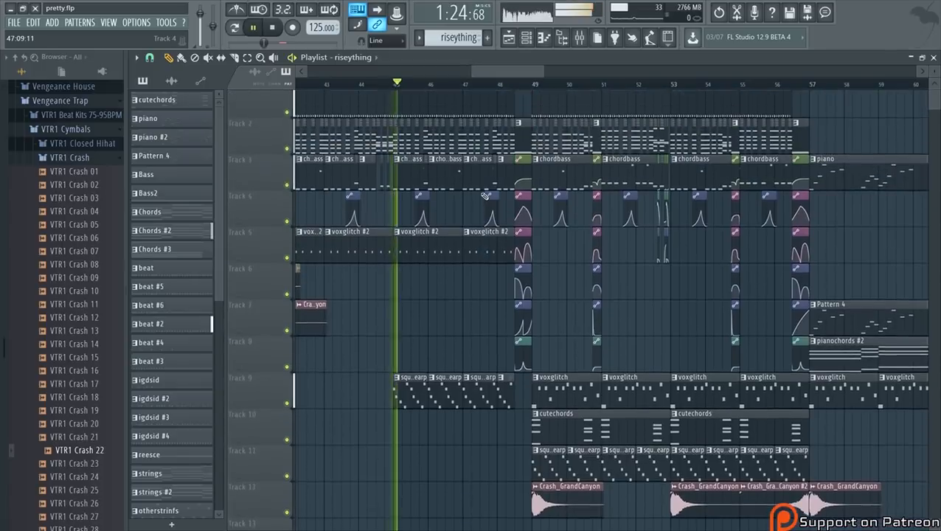
scroll(485, 195, "up", 1)
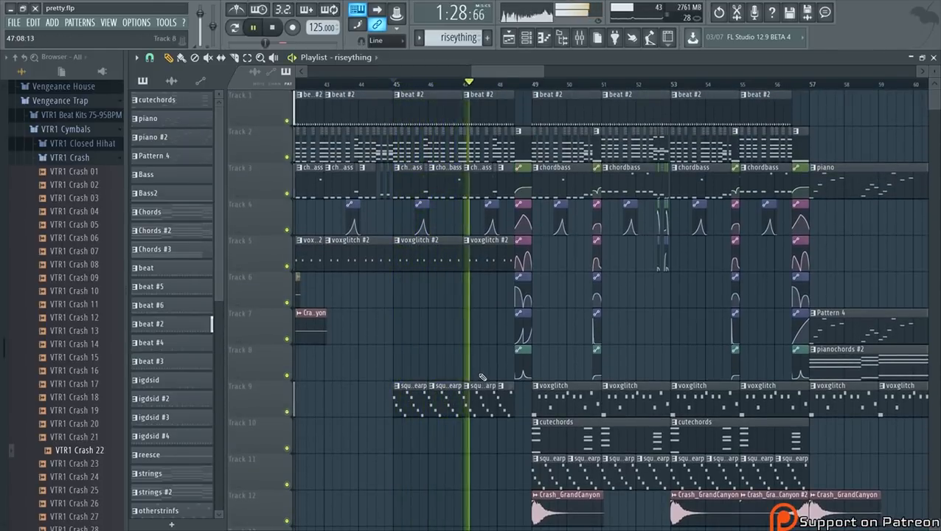
scroll(480, 368, "down", 1)
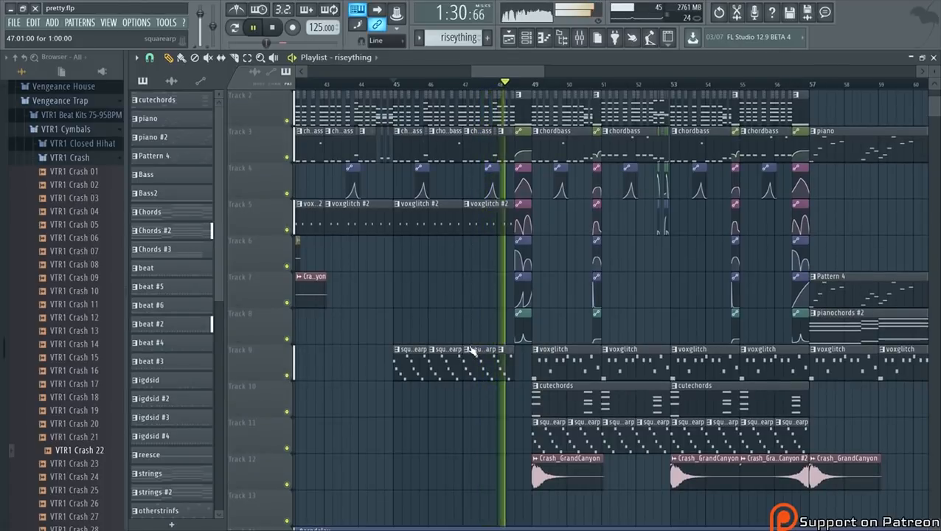
key("space")
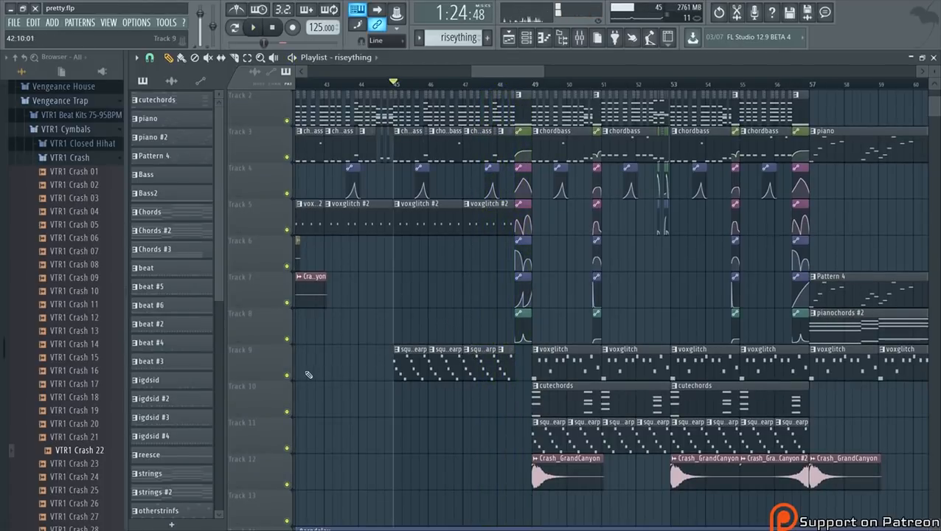
Solo playlist track 9 with the squarearp clips and re-enable track 14 holding the arpdelay automation.
right_click(289, 375)
scroll(389, 273, "down", 2)
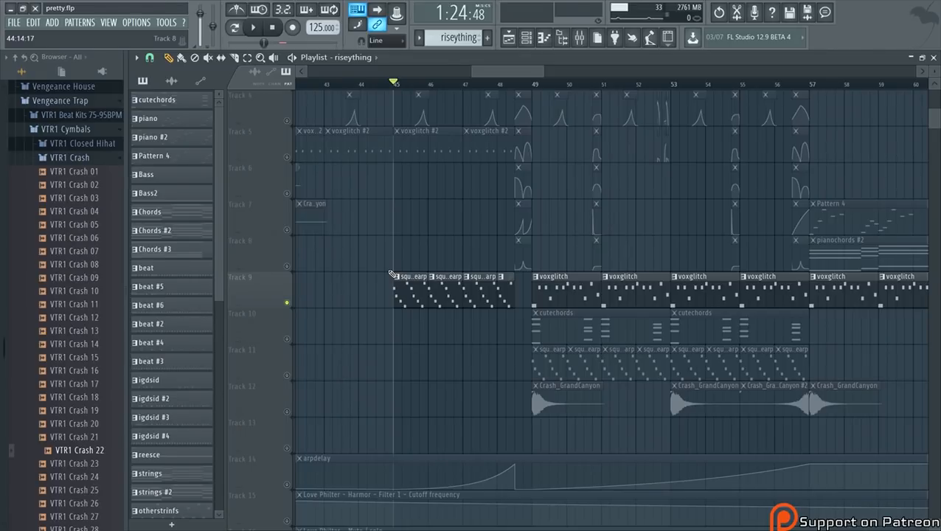
scroll(314, 361, "down", 2)
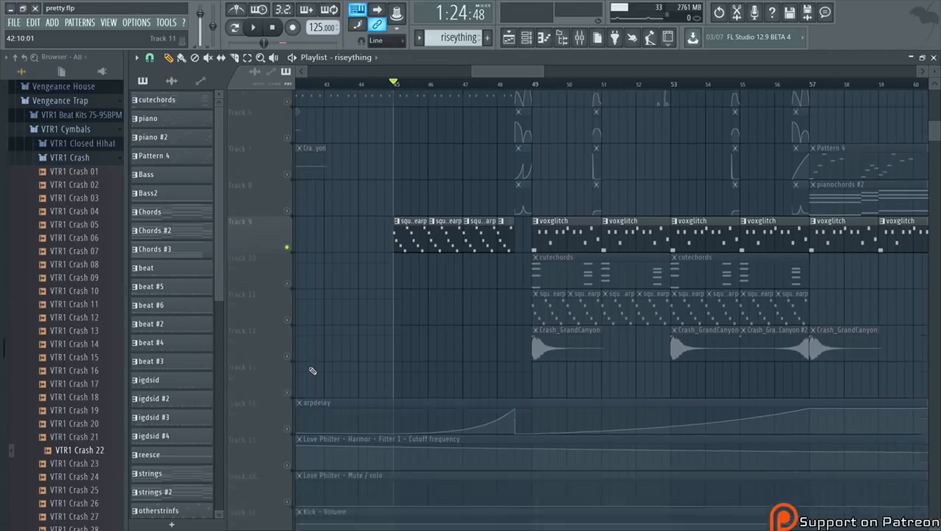
left_click(292, 414)
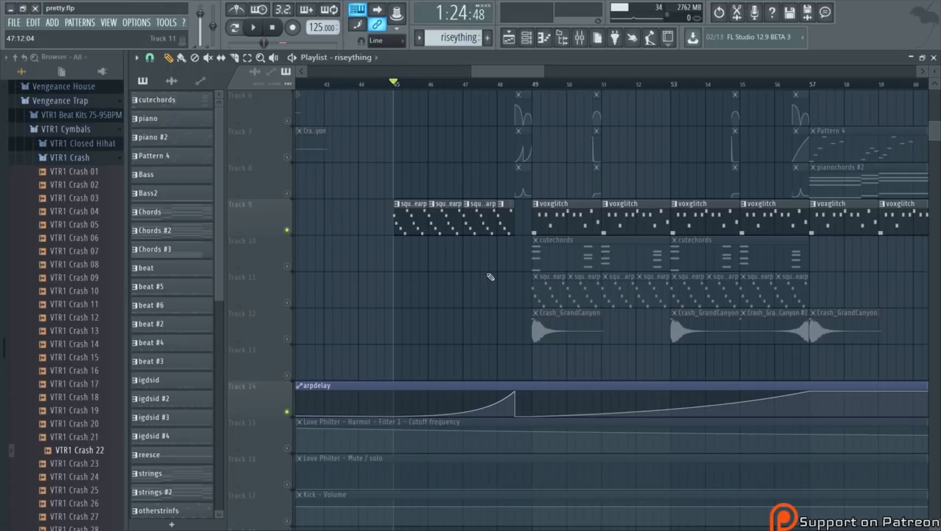
Open the first squarearp clip's notes on track 9, bring up the channel rack, and play the pattern on its own.
scroll(491, 273, "down", 2)
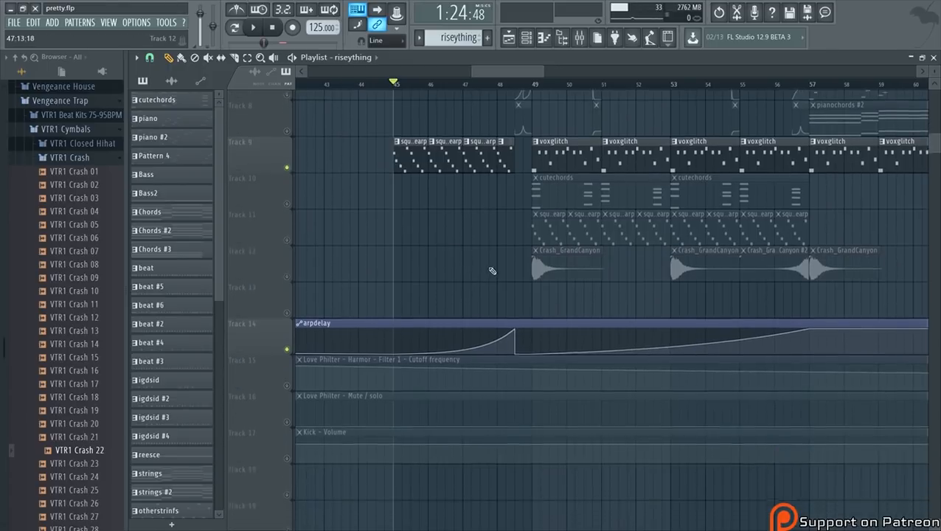
scroll(491, 269, "up", 2)
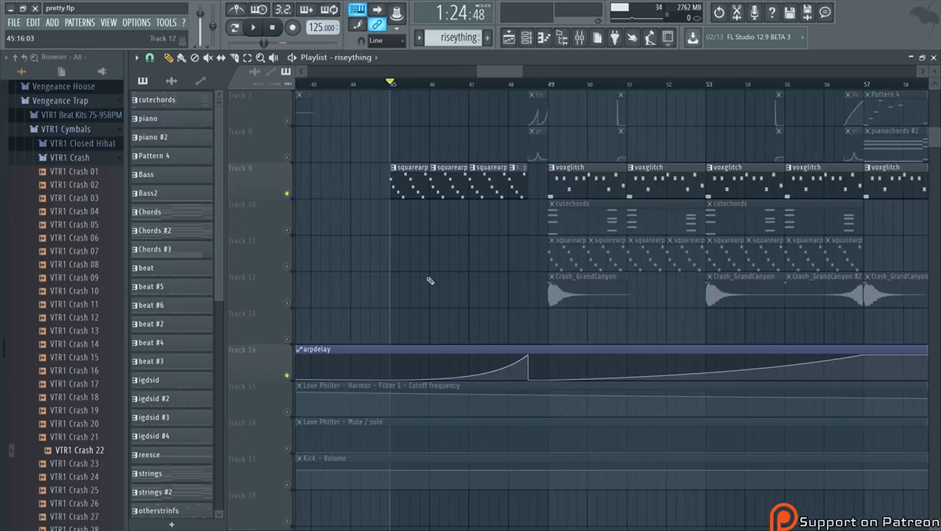
scroll(437, 276, "down", 1)
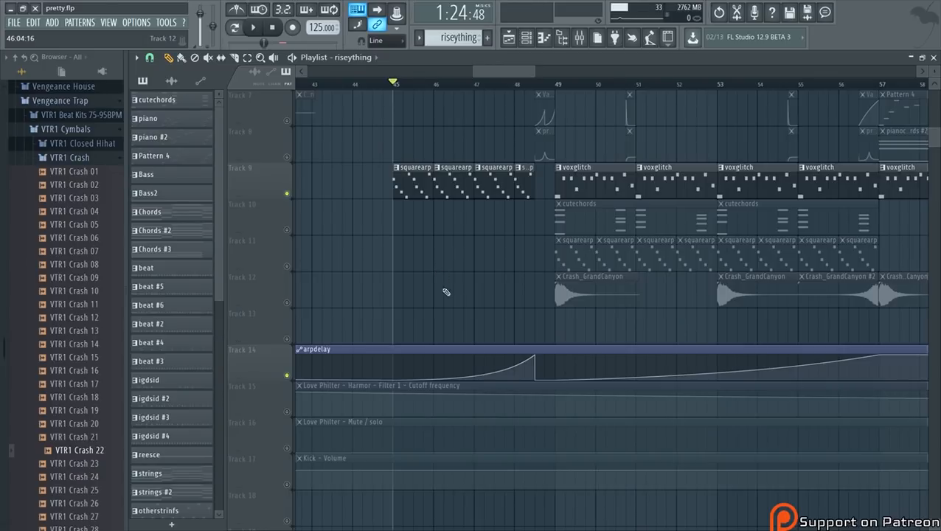
scroll(439, 304, "up", 1)
scroll(438, 313, "up", 2)
scroll(438, 313, "up", 1)
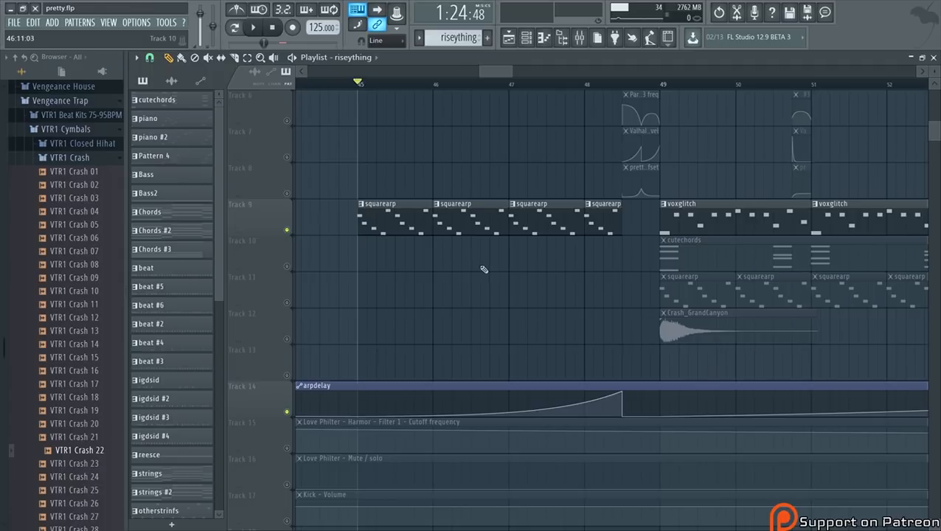
scroll(401, 304, "up", 1)
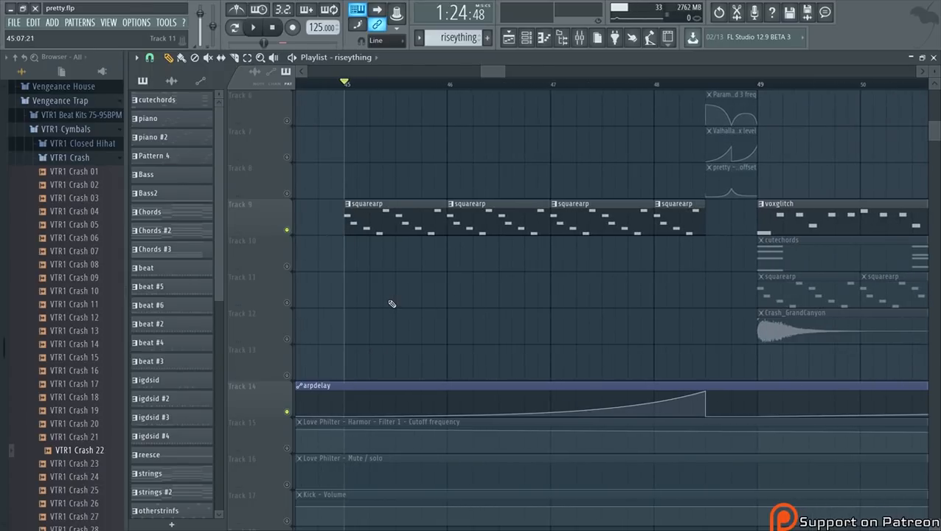
double_click(356, 210)
key("F6")
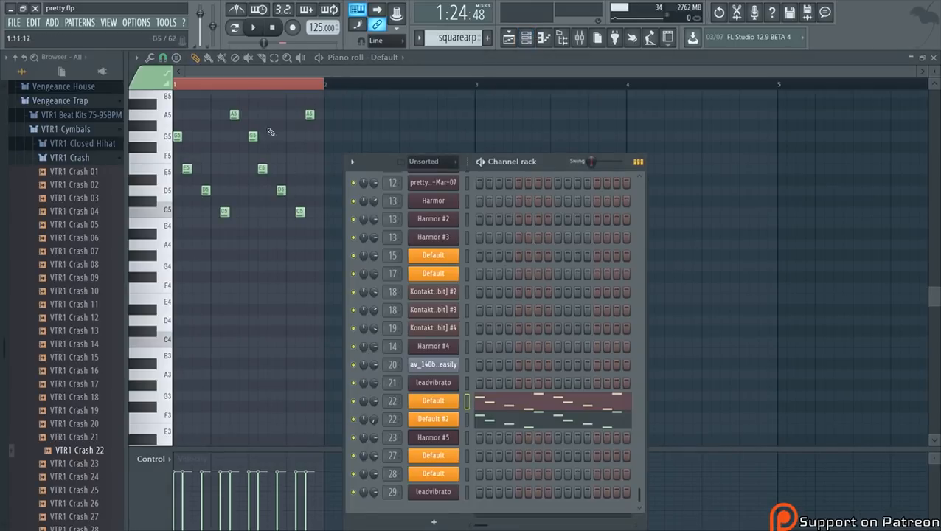
left_click(234, 32)
key("space")
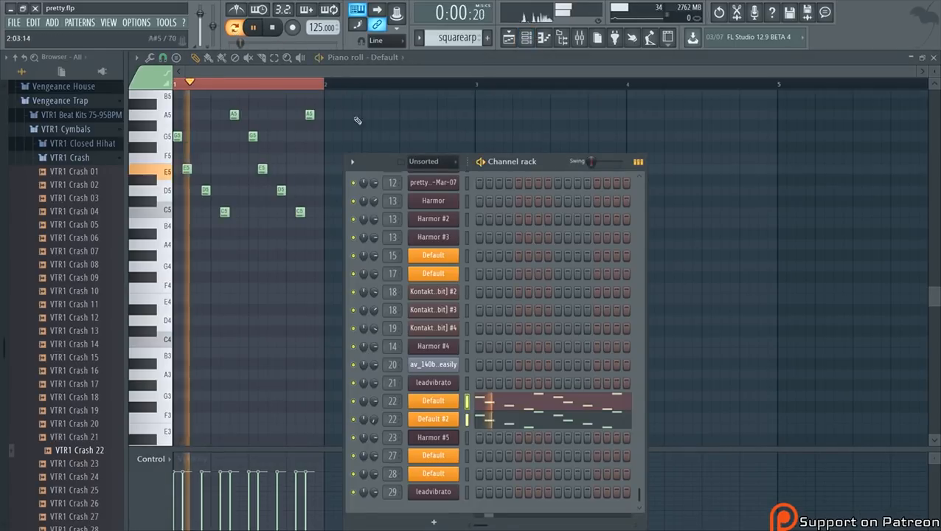
Open the first Default synth on mixer track 22 and raise operator 1's tension until its sine wave becomes a rounded square.
left_click(446, 404)
left_click(232, 180)
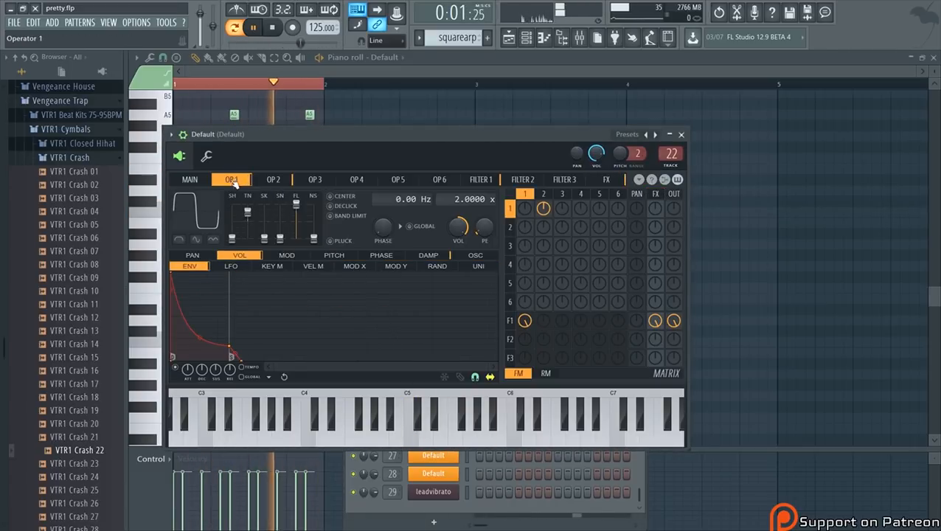
left_click(204, 181)
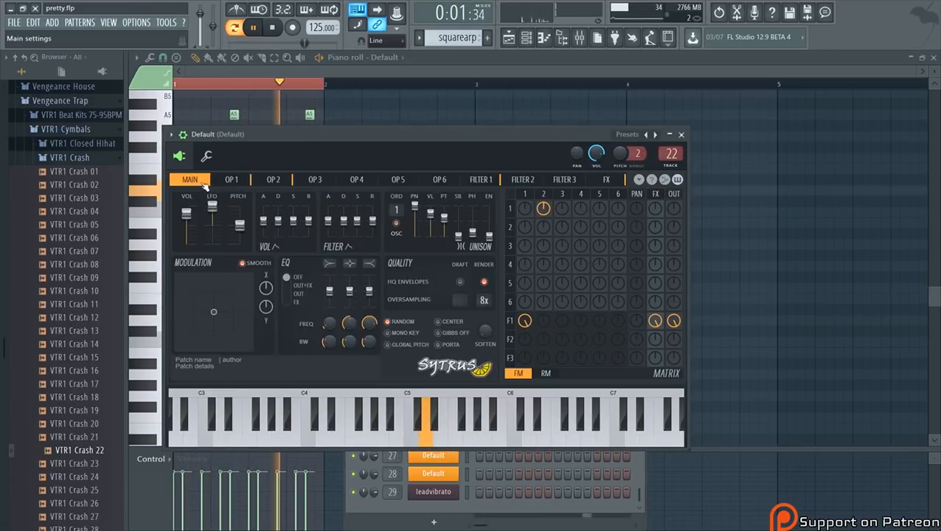
left_click(232, 180)
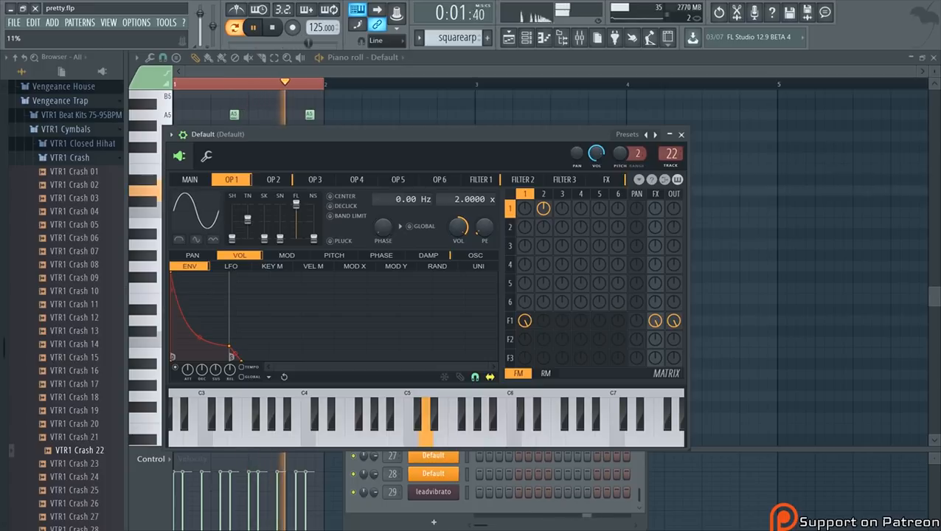
left_click_drag(248, 219, 248, 213)
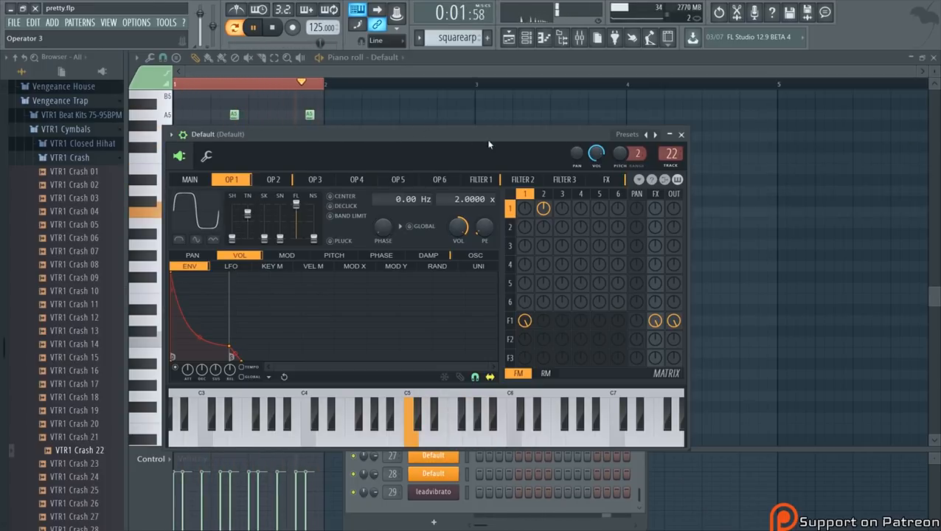
Examine operator 2's settings in the Default synth, return to operator 1, and stop playback.
left_click(543, 194)
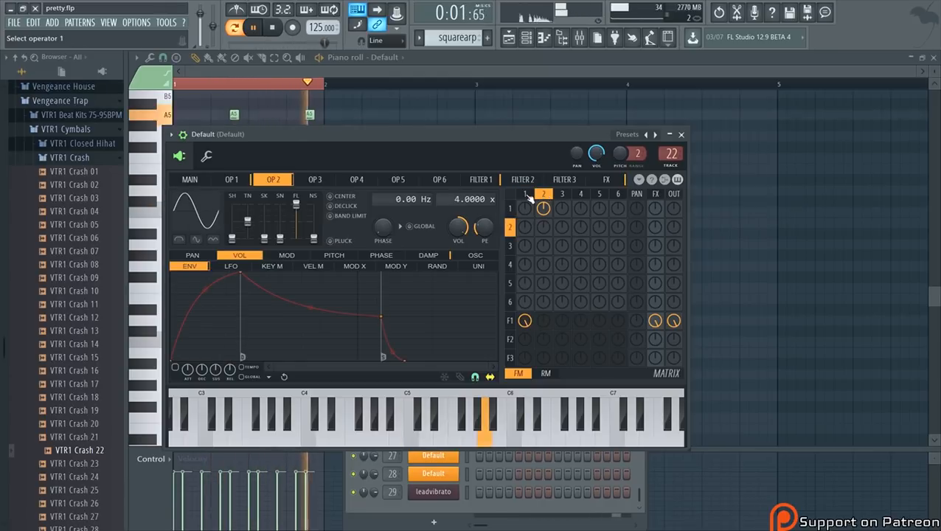
left_click(525, 194)
key("space")
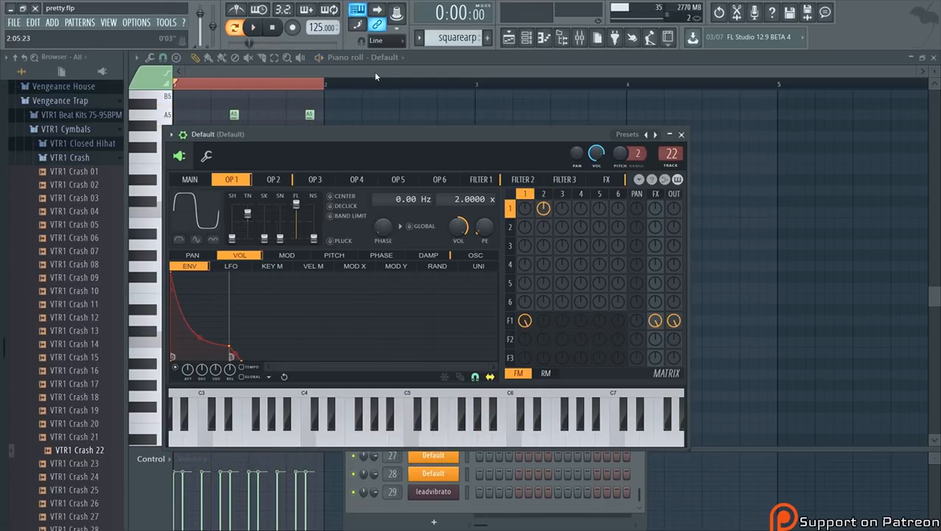
Return to the playlist, solo track 9 alone, and re-enable the arpdelay automation on track 14.
left_click(375, 75)
left_click(526, 37)
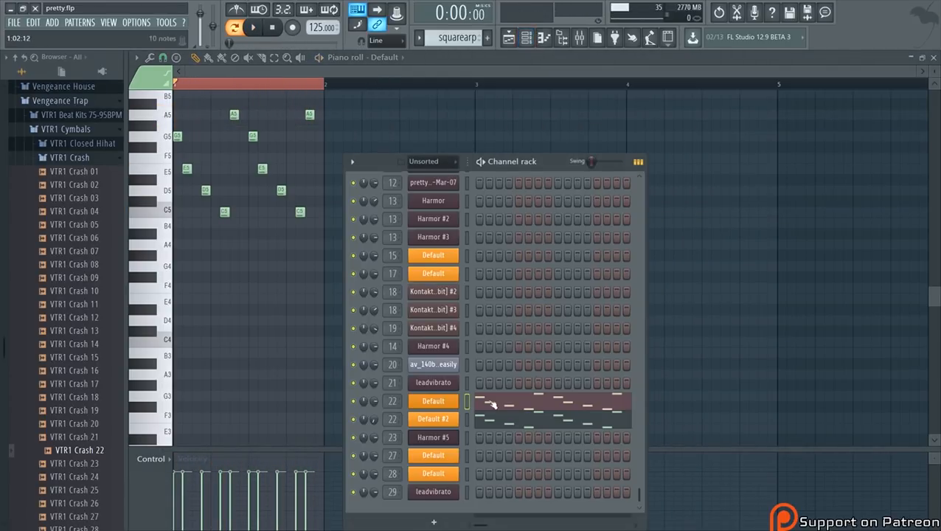
left_click(509, 38)
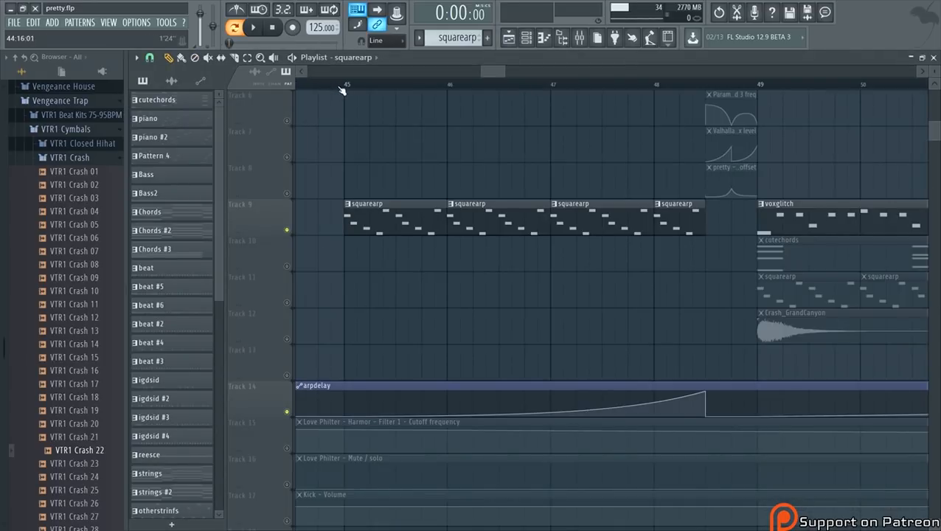
right_click(289, 230)
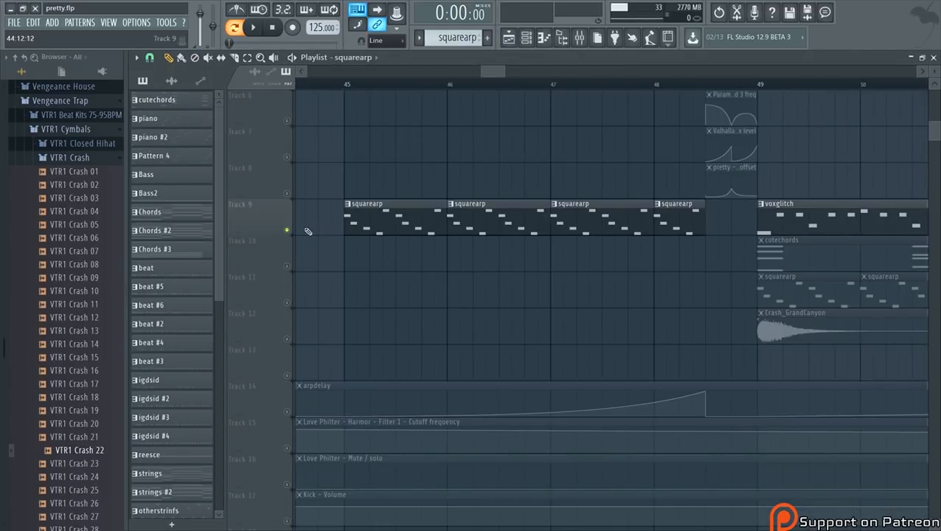
left_click(287, 412)
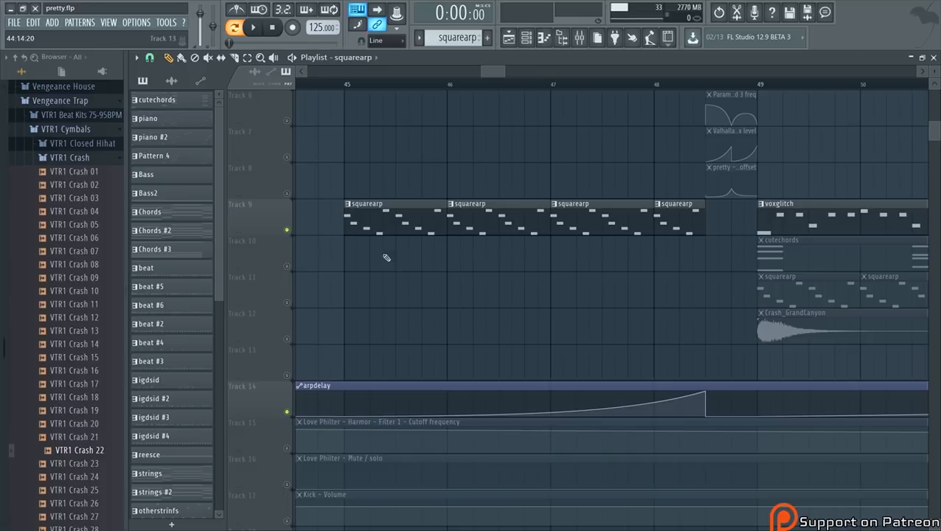
Play the squarearp clips with the arpdelay automation in song mode from bar 45, and stop playback.
left_click(363, 87)
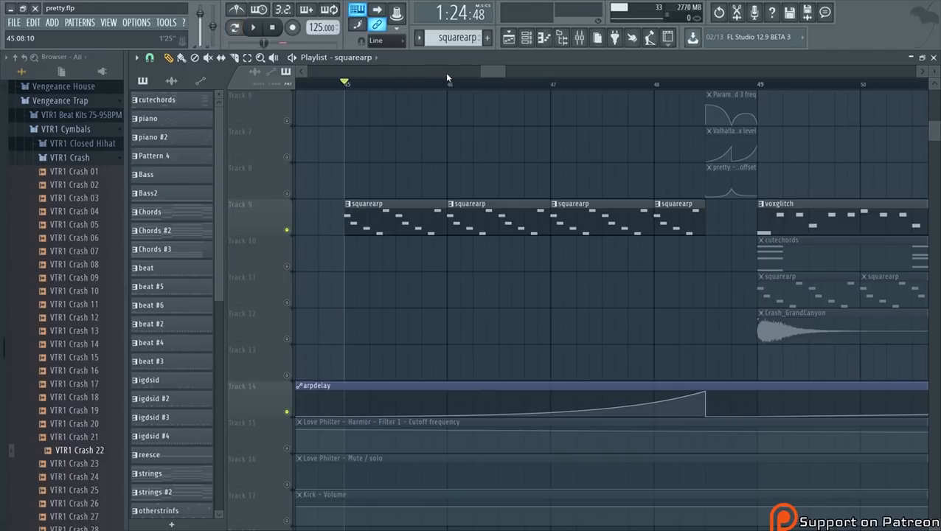
key("space")
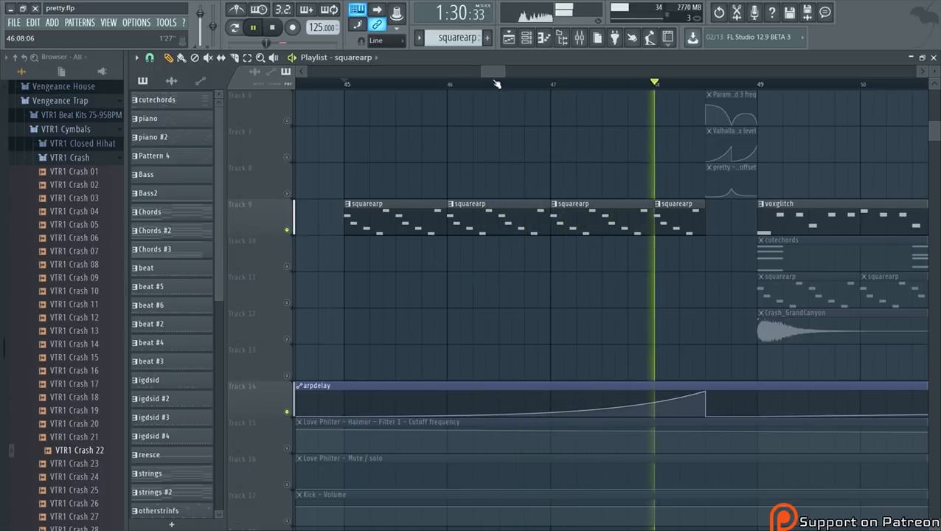
key("space")
Open the Default #2 synth on mixer track 22 from the channel rack.
key("F6")
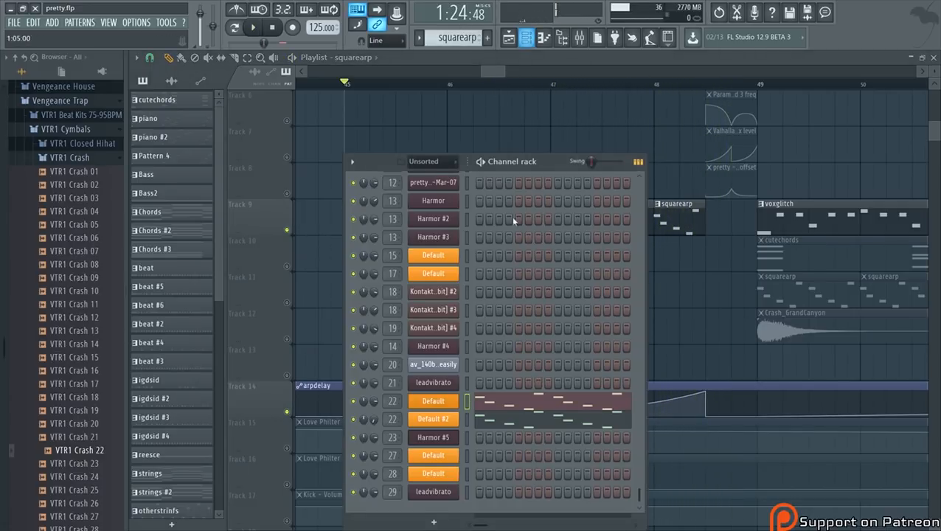
left_click(440, 420)
left_click(372, 427)
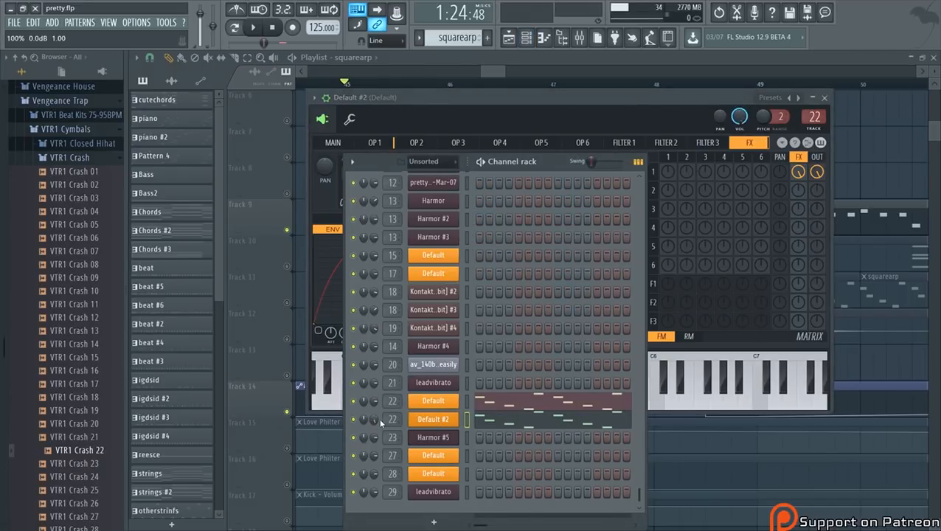
left_click(430, 419)
left_click(430, 418)
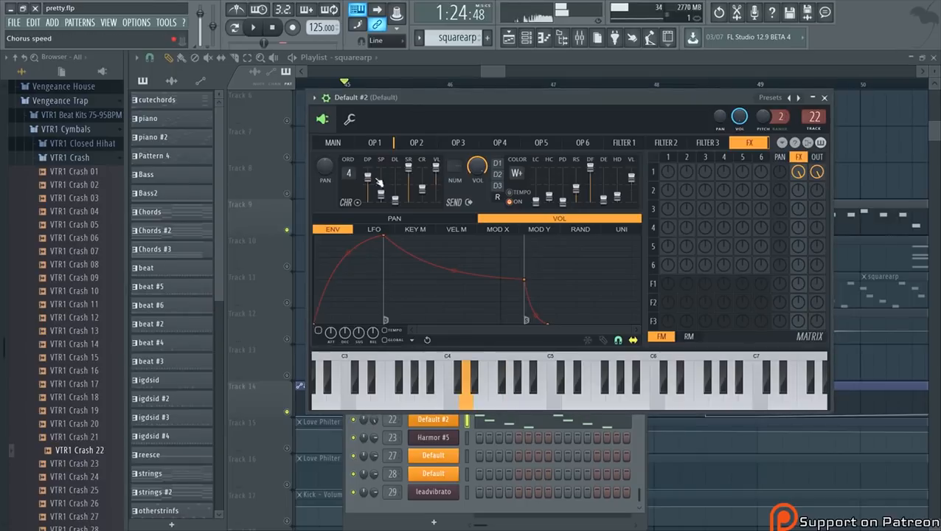
Examine the Default #2 synth's main, effects and operator 1 settings, and audition notes with it.
left_click(374, 143)
left_click(332, 142)
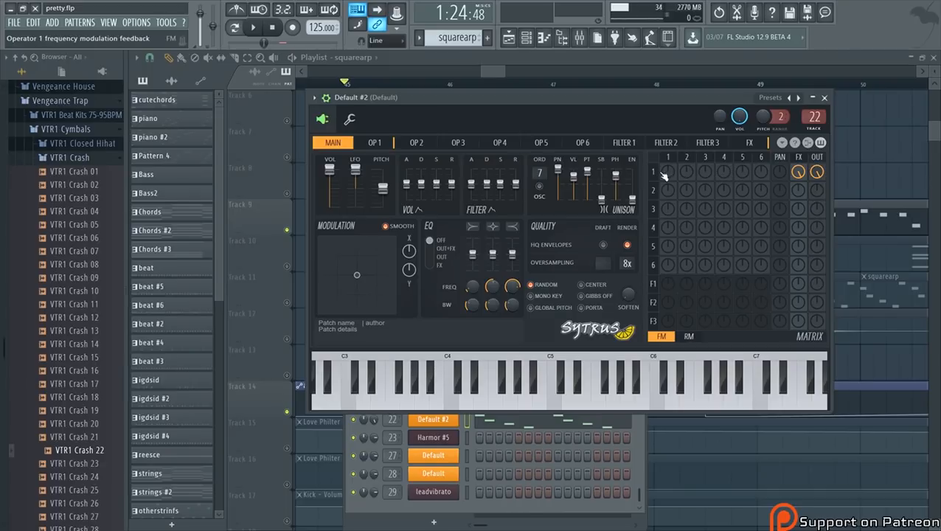
left_click(799, 157)
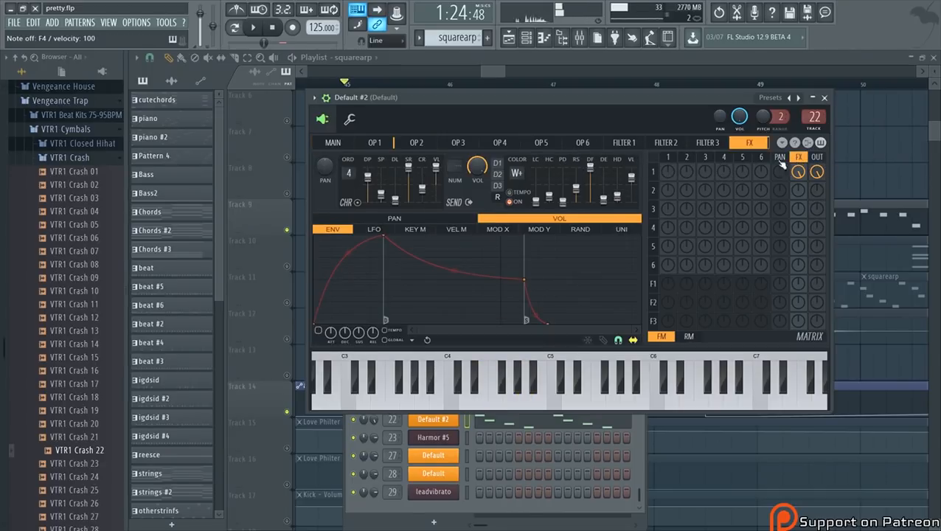
left_click(376, 144)
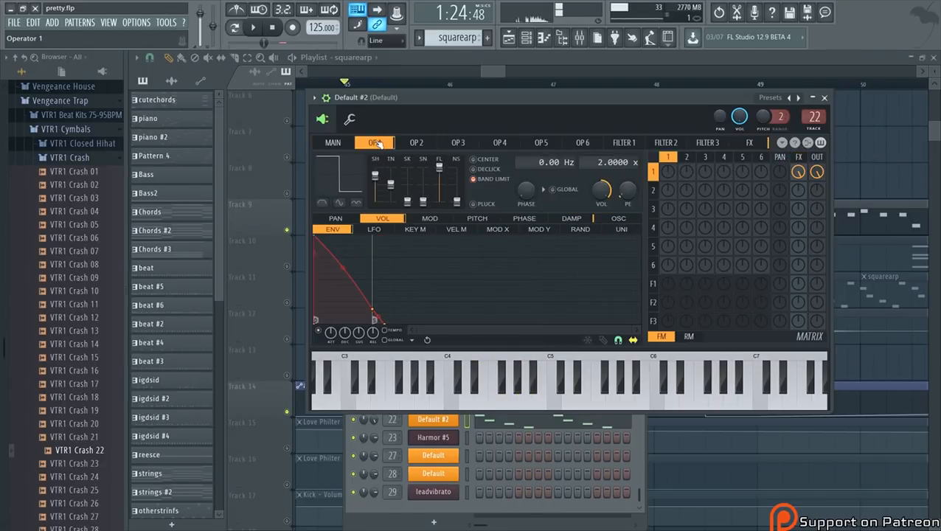
key("n")
key("c")
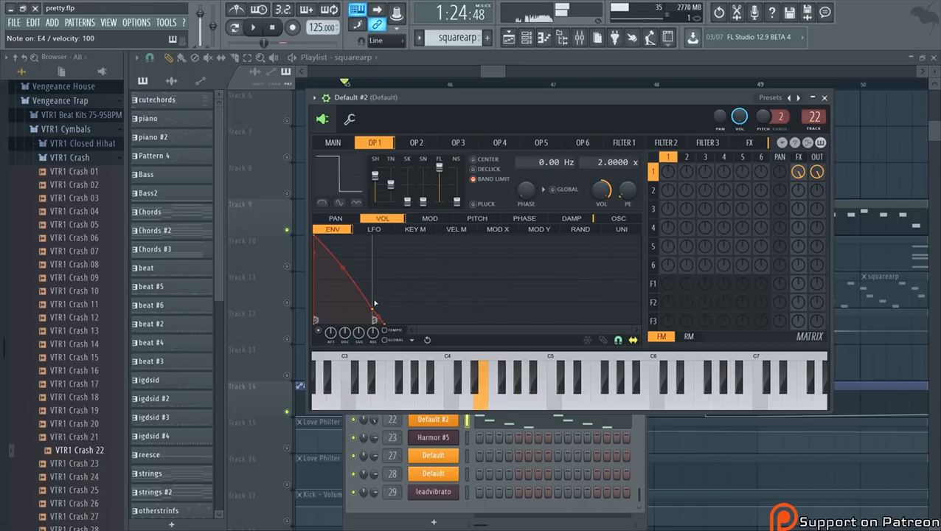
Return to the playlist, show the channel rack, and play the soloed squarearp part from bar 45.
key("m")
left_click(493, 71)
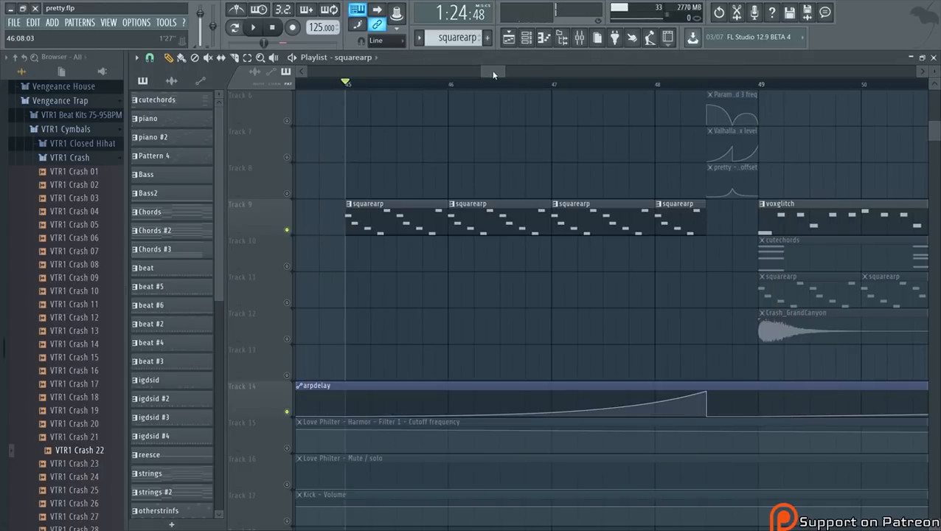
left_click(511, 39)
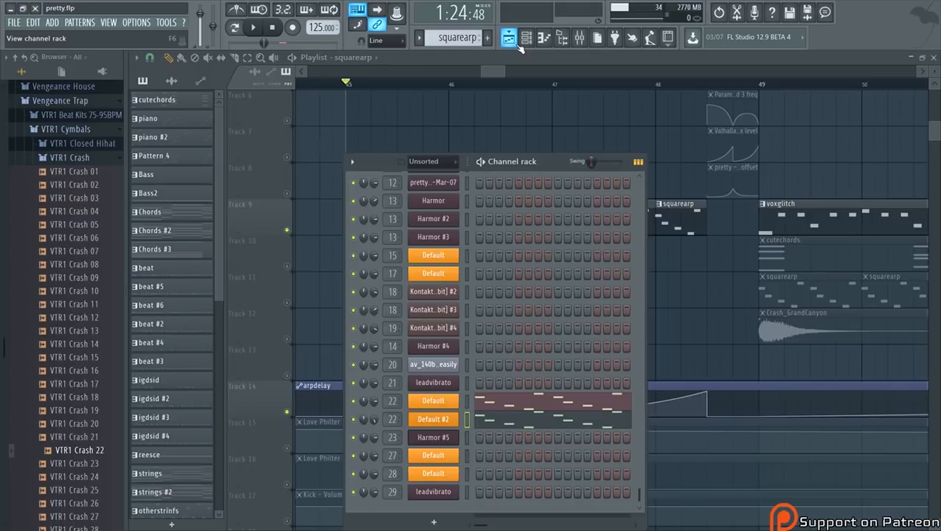
key("space")
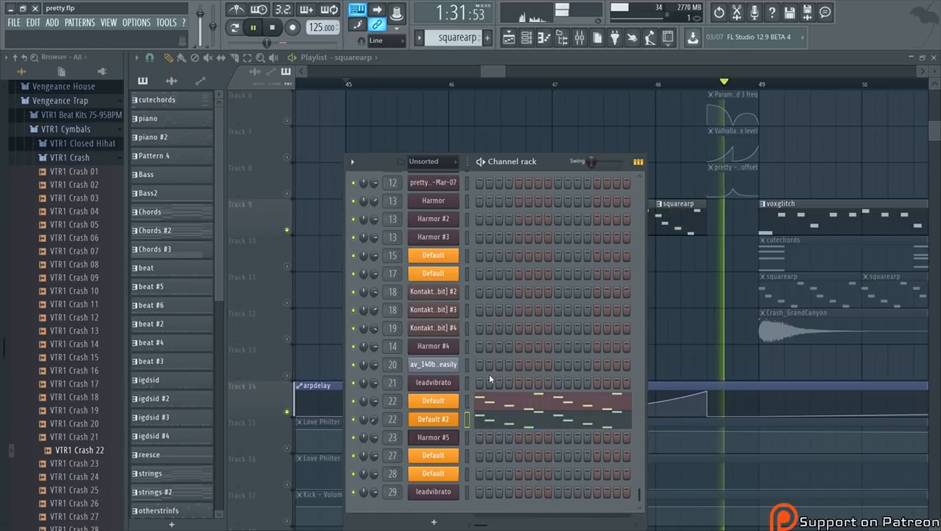
key("space")
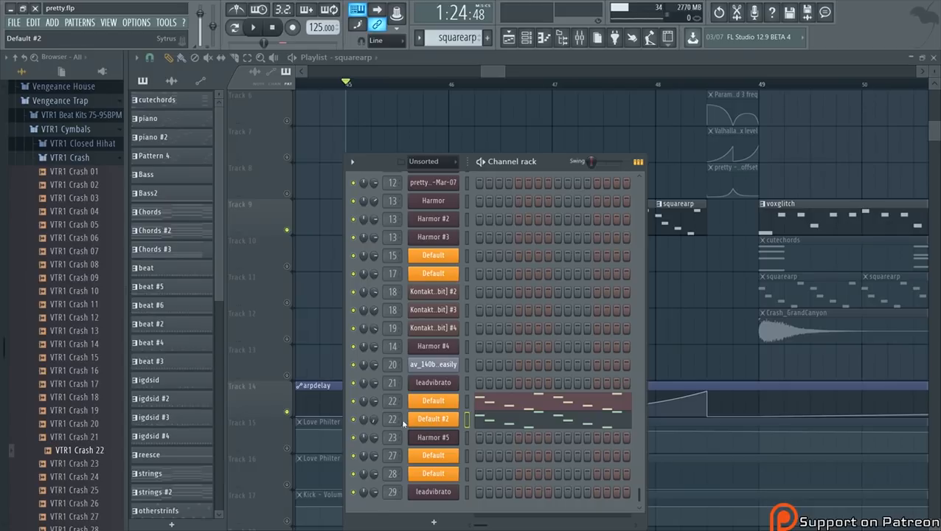
Raise the unison pitch in the Default #2 synth's main settings, and check its effects and operator 1 pages.
left_click(428, 423)
left_click(335, 143)
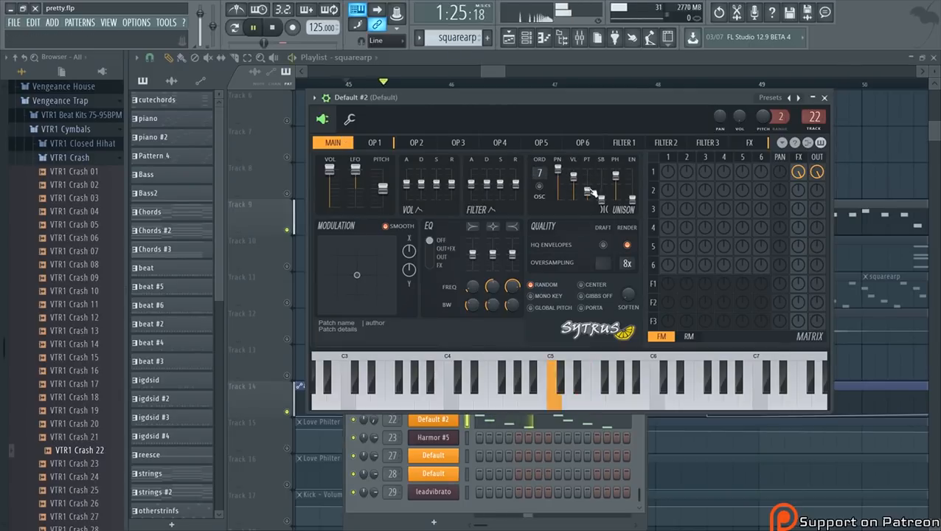
left_click_drag(587, 189, 592, 179)
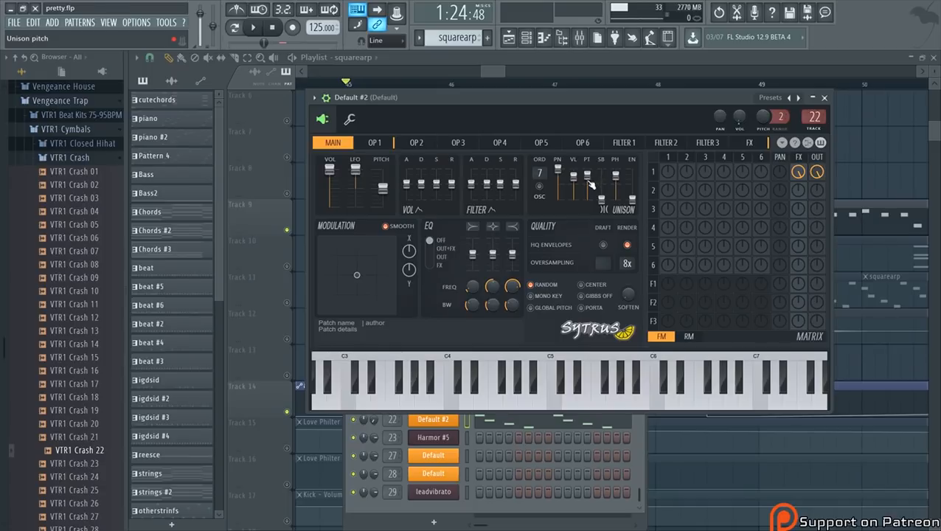
left_click(798, 157)
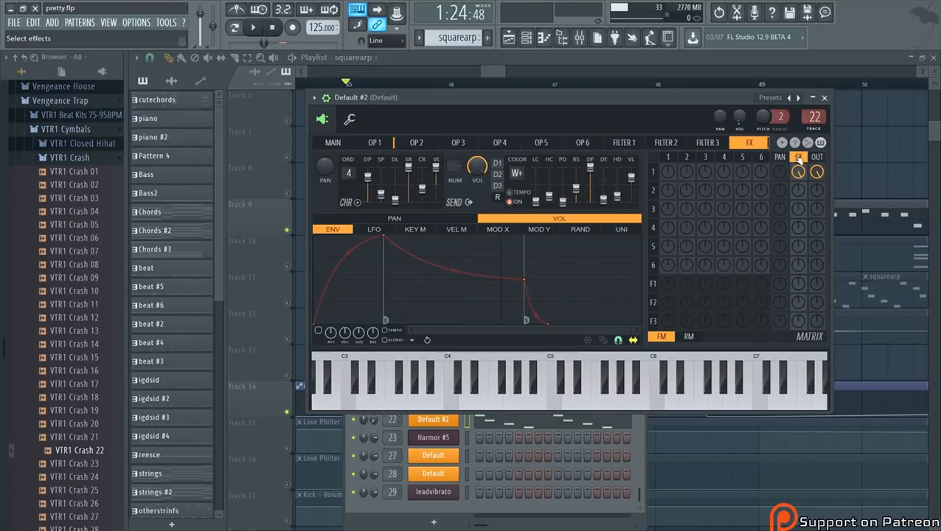
left_click(361, 145)
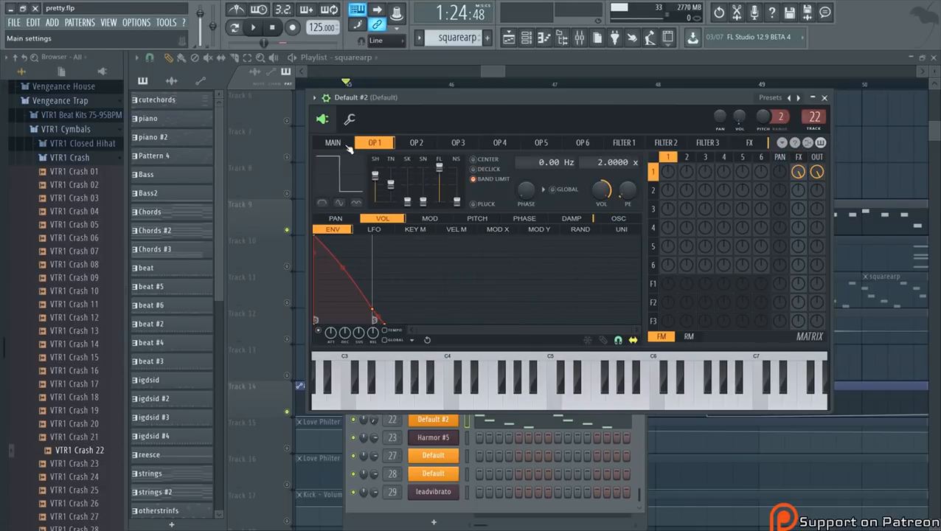
Return to the playlist and play the squarearp clips with the arpdelay automation from bar 45 past bar 49, with more bars in view.
left_click(500, 73)
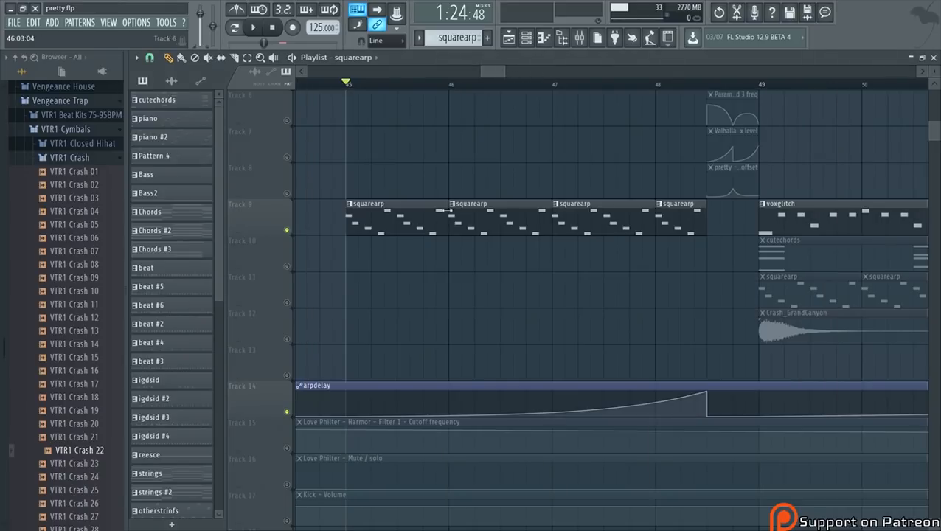
scroll(322, 383, "down", 2)
scroll(379, 346, "down", 2)
key("space")
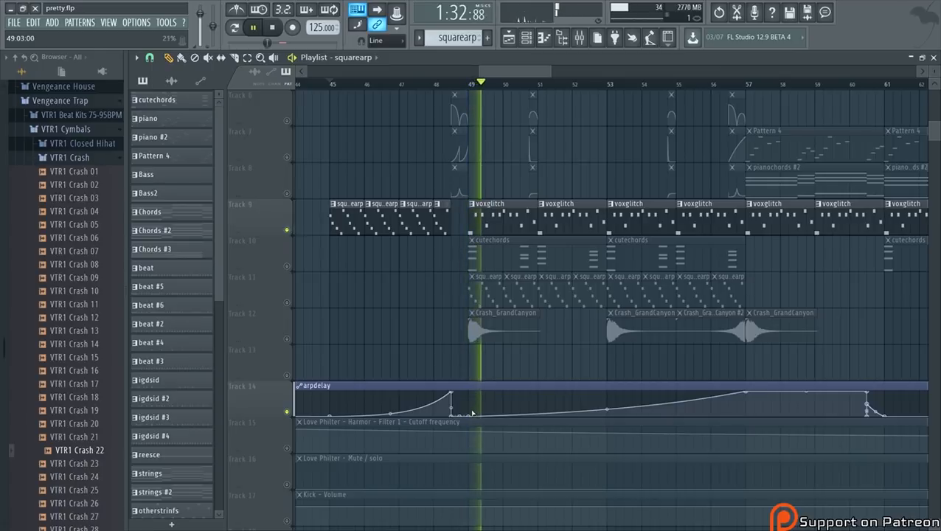
key("space")
Unsolo track 9 and set the song position to bar 65, where the riseything clip starts.
right_click(288, 230)
right_click(288, 230)
scroll(450, 232, "up", 5)
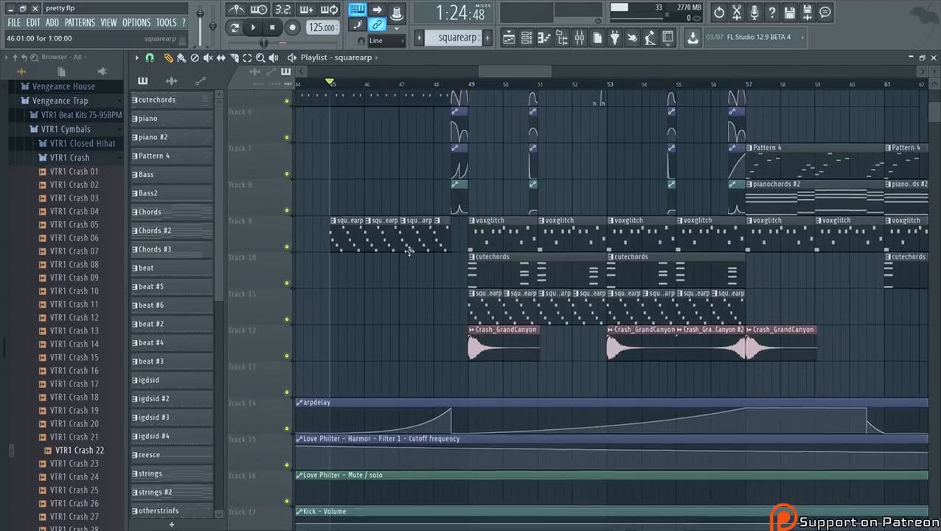
scroll(542, 255, "down", 4)
scroll(583, 290, "down", 4)
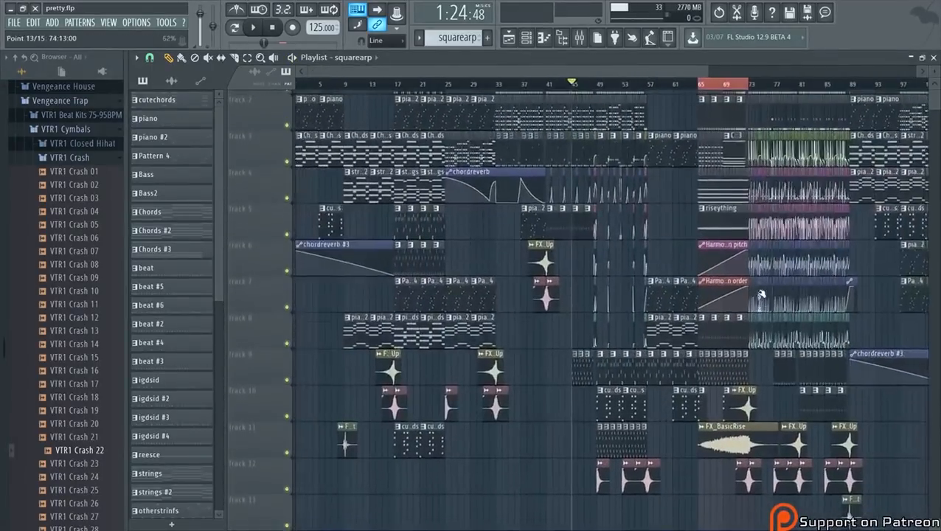
scroll(751, 284, "up", 5)
scroll(655, 86, "down", 1)
left_click(635, 86)
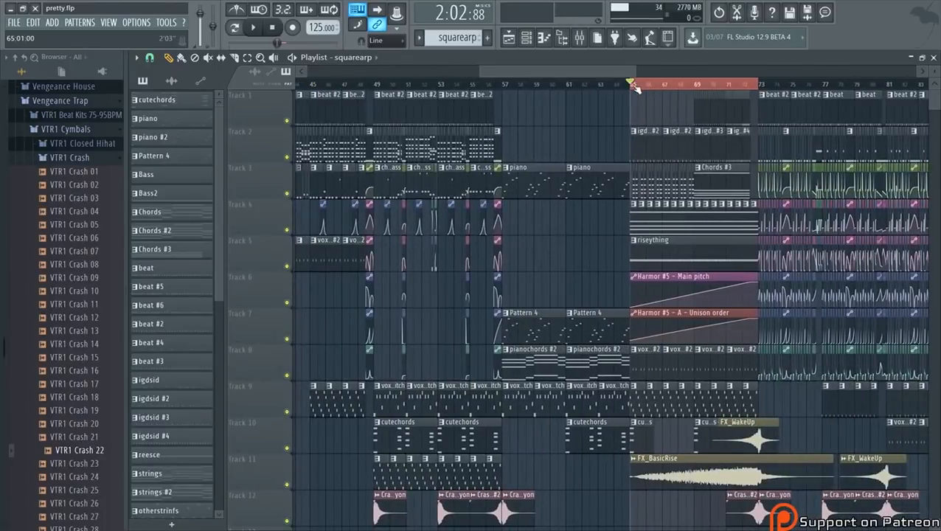
scroll(615, 295, "up", 4)
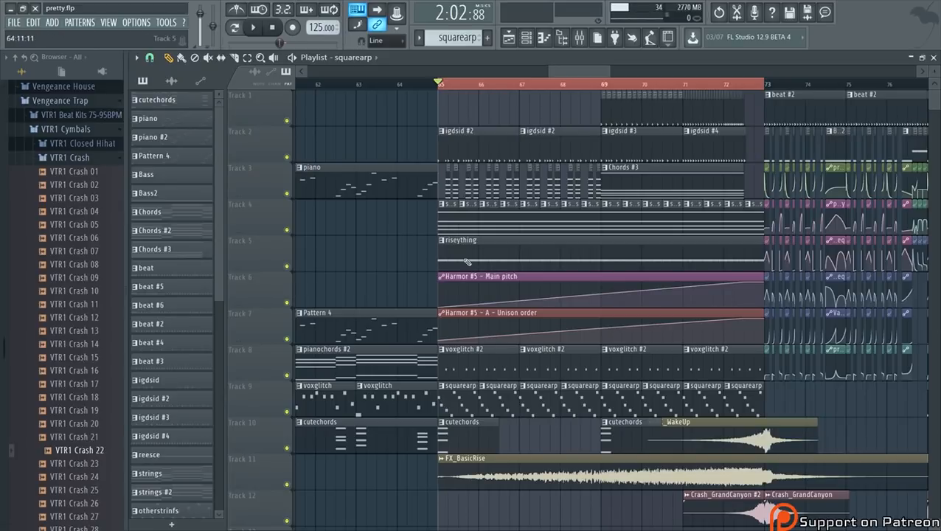
Play from bar 65 with only track 5 soloed, and restore all other tracks during playback.
right_click(288, 267)
key("space")
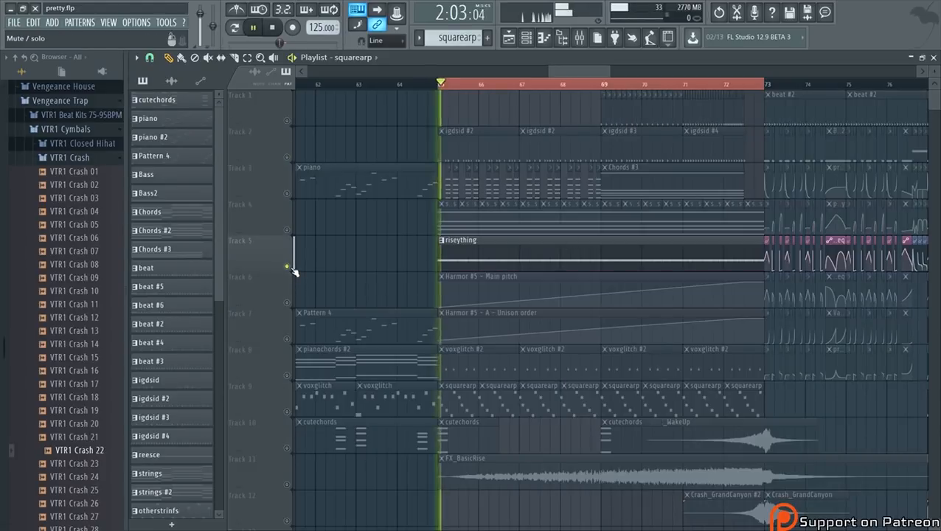
right_click(287, 267)
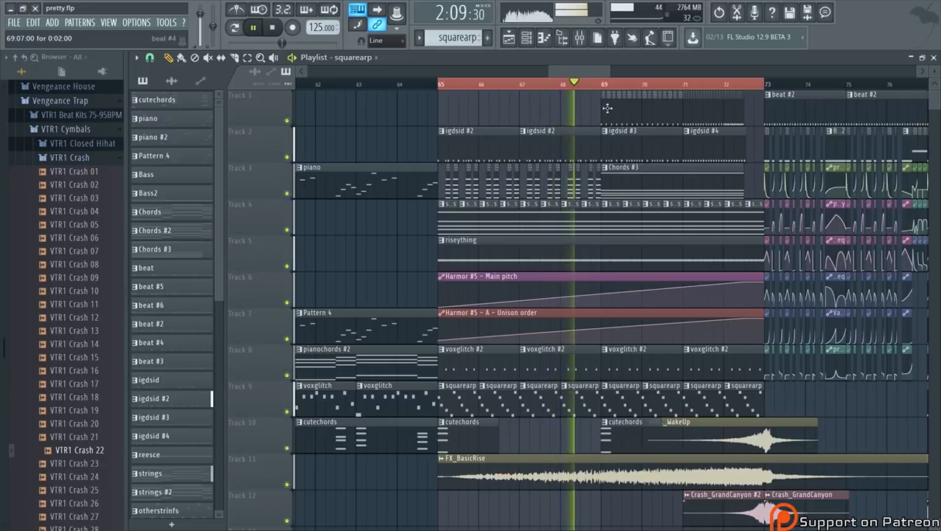
left_click_drag(594, 73, 599, 73)
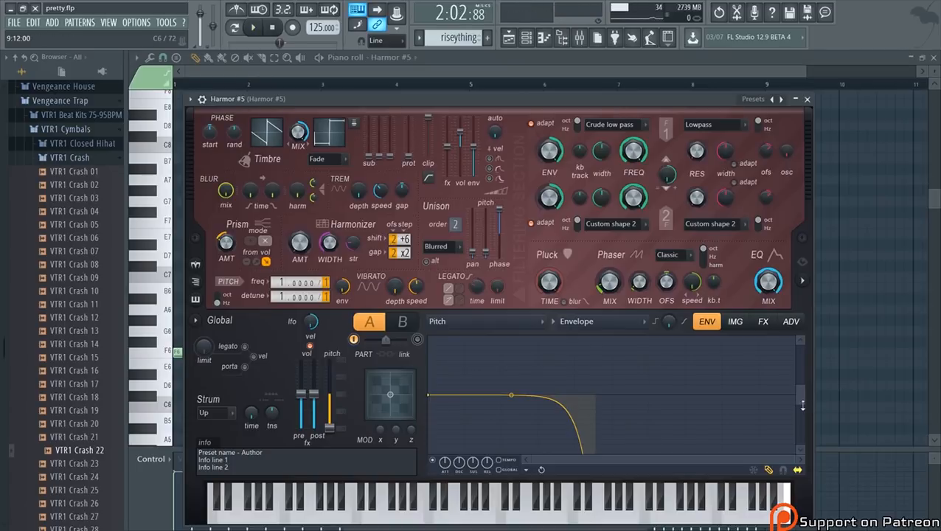
Examine the pitch envelope of Harmor #5, audition notes with it, and play the riseything section.
left_click_drag(802, 405, 800, 436)
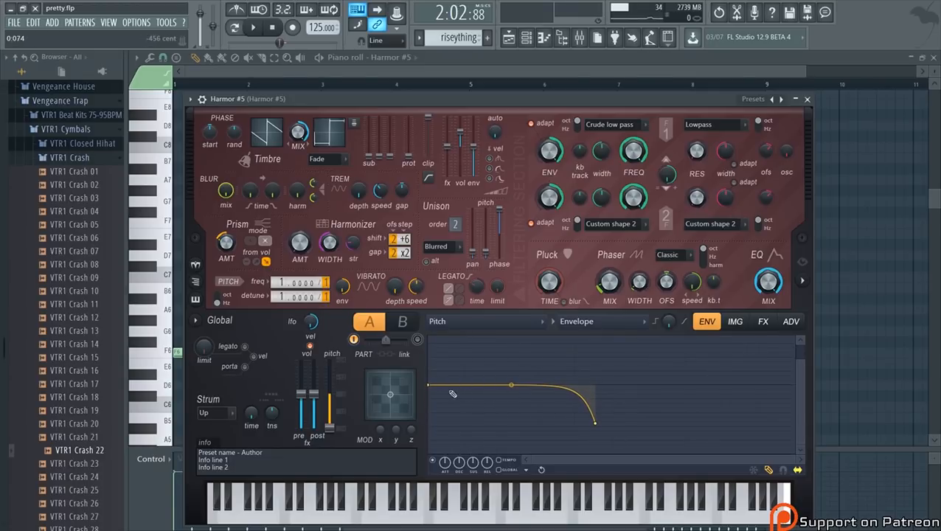
key("b")
key("b")
key("r")
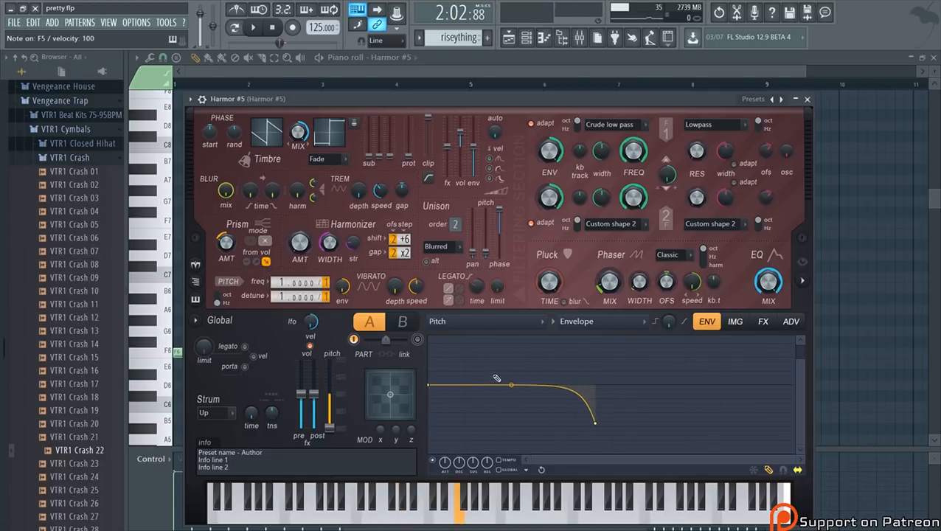
key("space")
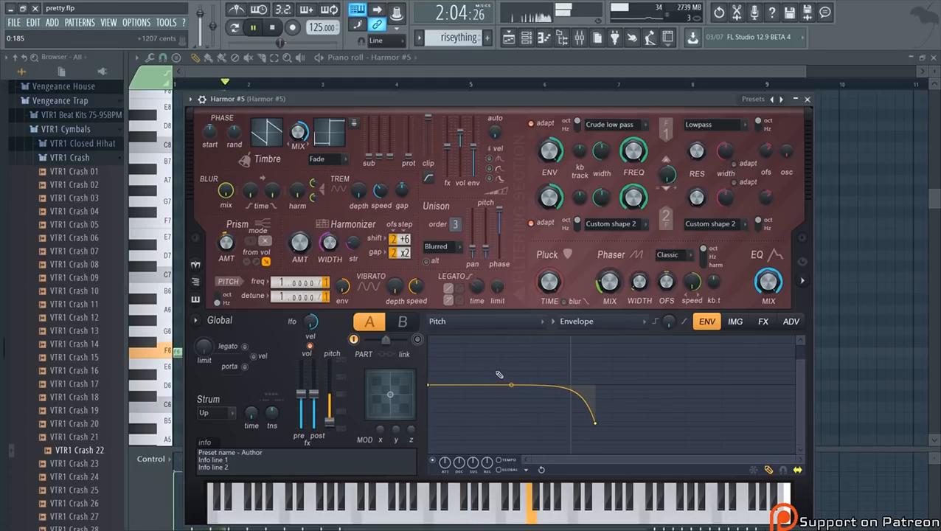
key("space")
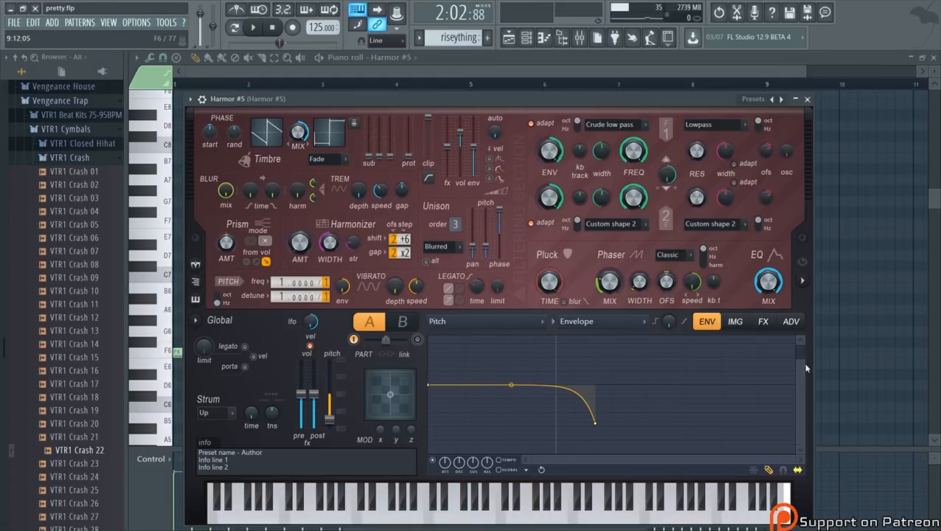
left_click_drag(801, 360, 801, 344)
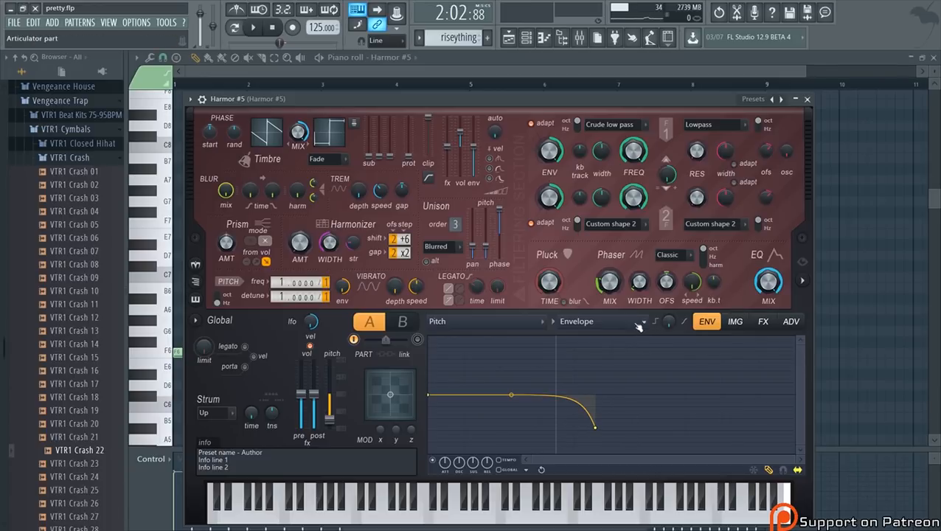
left_click(527, 330)
left_click(837, 322)
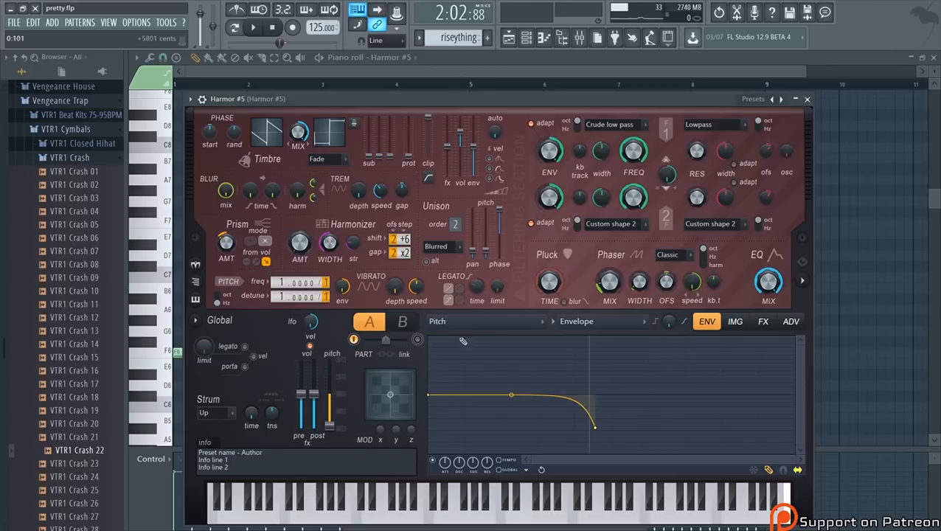
Show the volume envelope of Harmor #5 and play the riseything section to hear the prism amount.
left_click(443, 321)
left_click(453, 164)
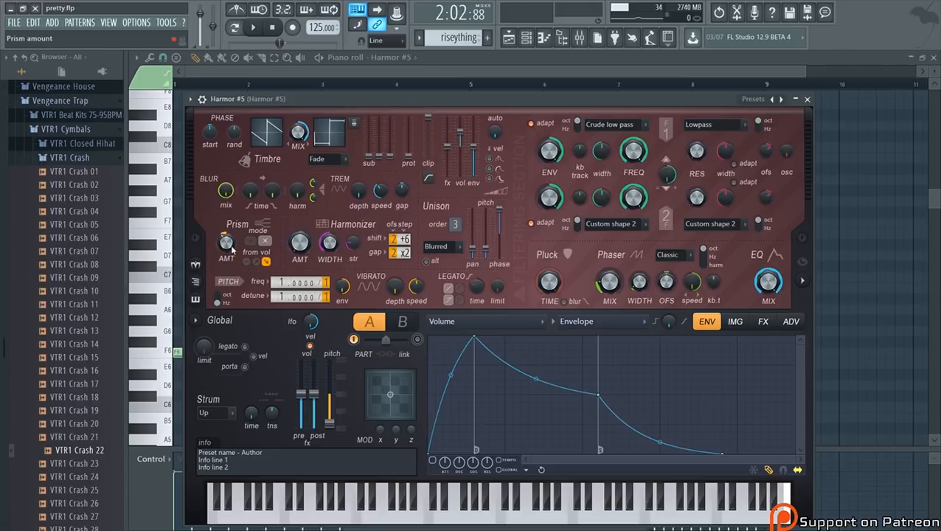
key("space")
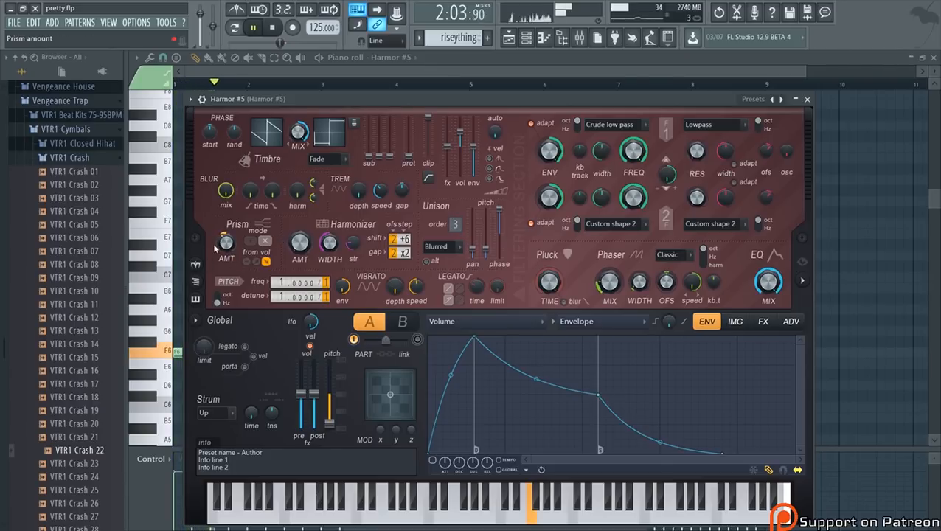
key("space")
Examine the prism amount's controller link to the Harmor #5 Unison order automation, including the mapping formula presets.
right_click(227, 242)
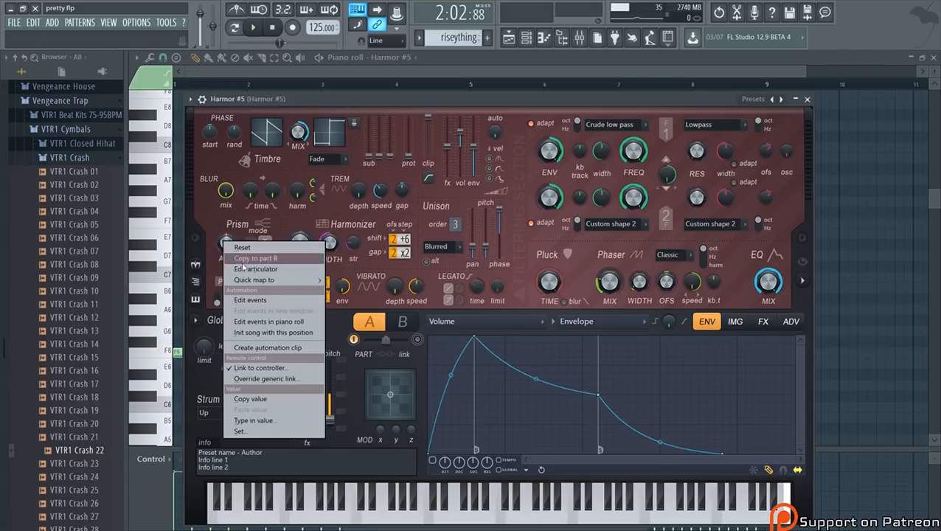
left_click(258, 367)
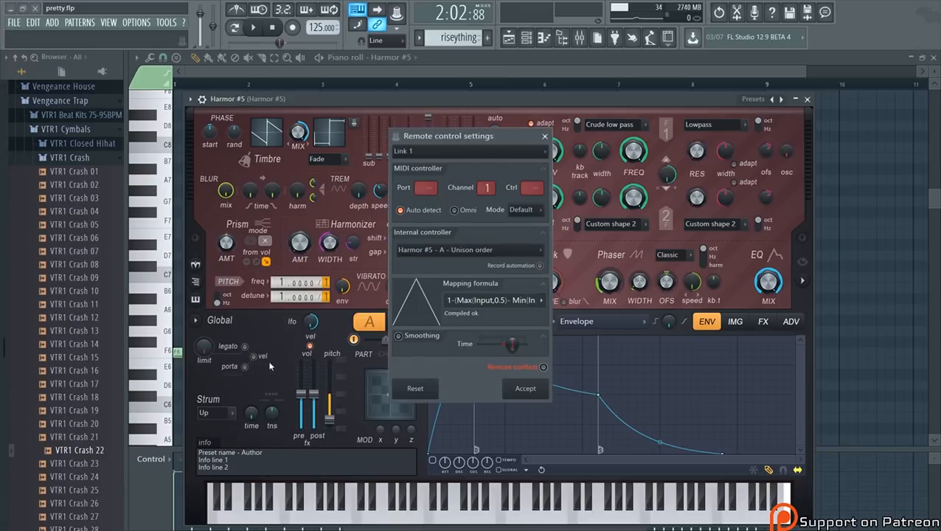
left_click(541, 301)
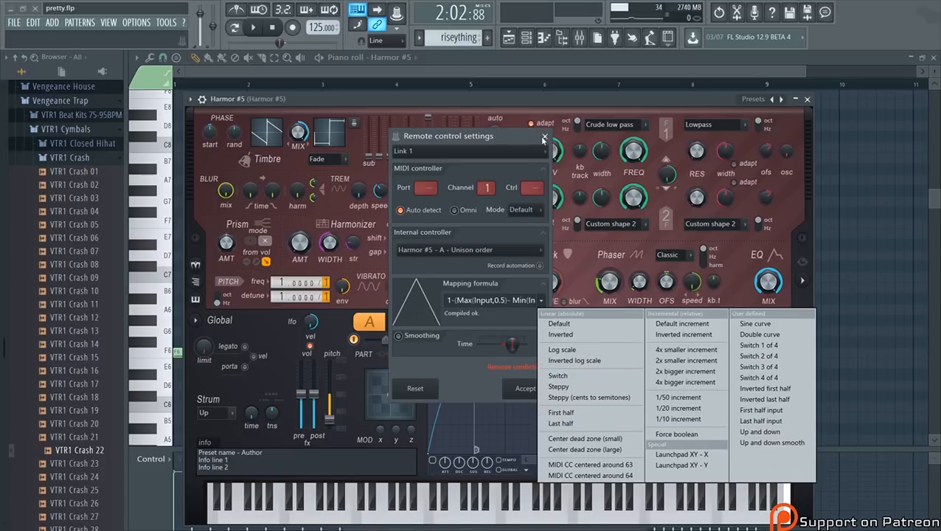
left_click(473, 381)
left_click(505, 390)
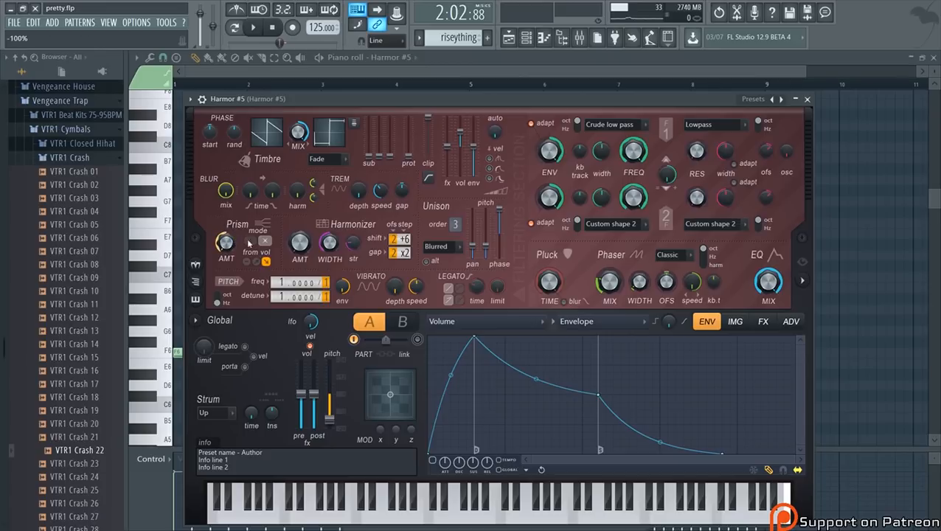
right_click(225, 242)
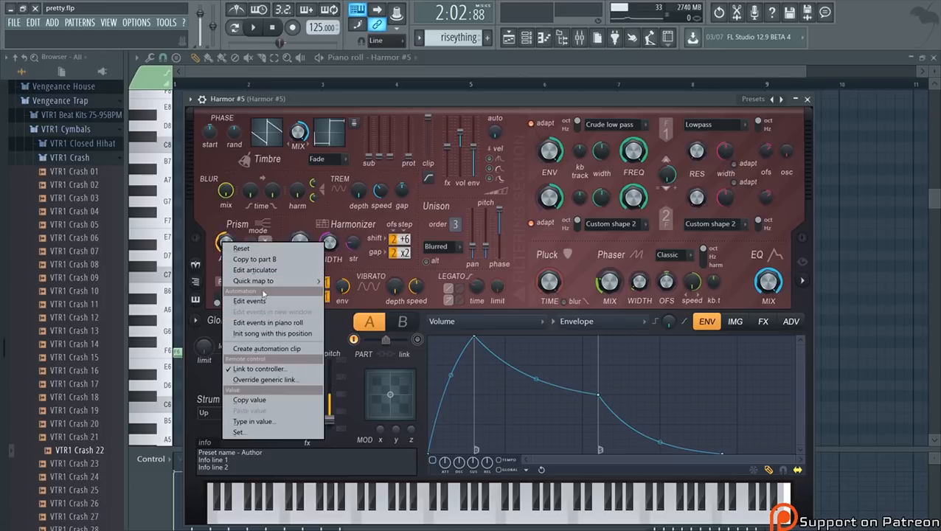
left_click(256, 369)
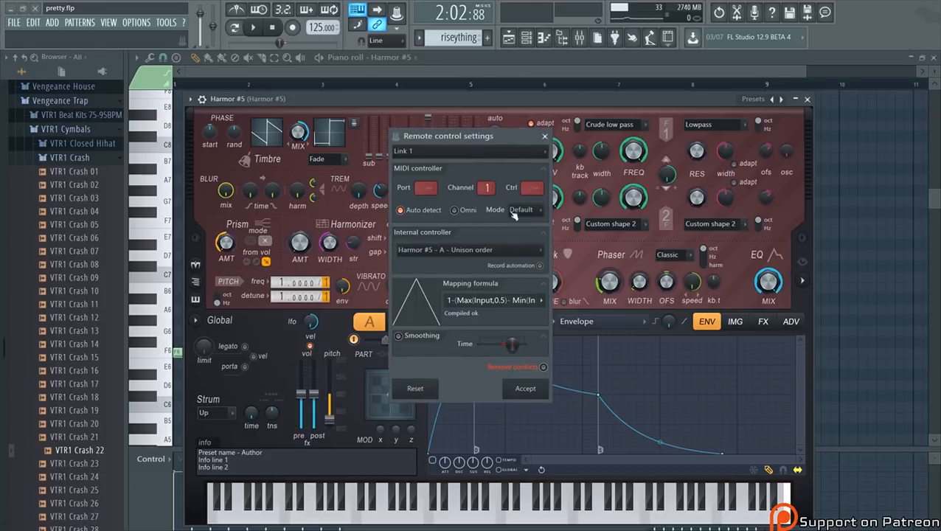
left_click(545, 137)
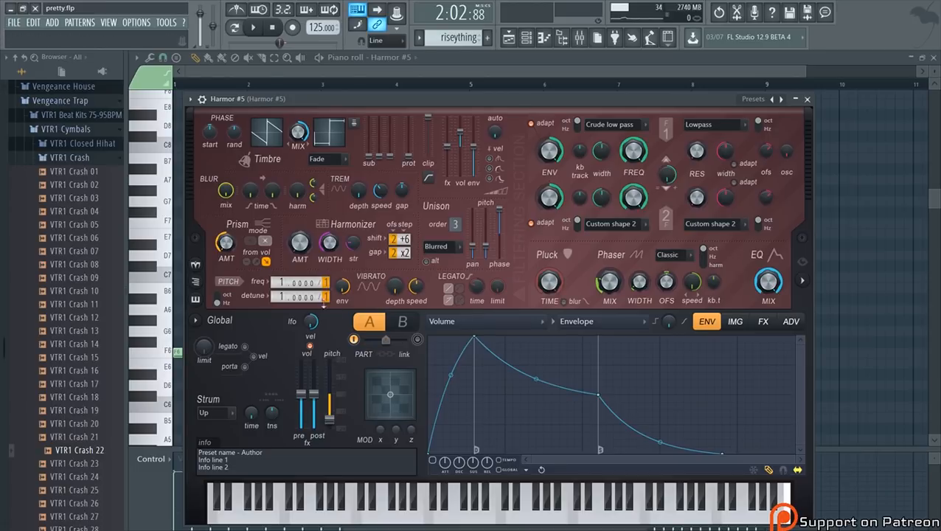
Recheck the prism amount control on Harmor #5 and return to the playlist.
right_click(226, 244)
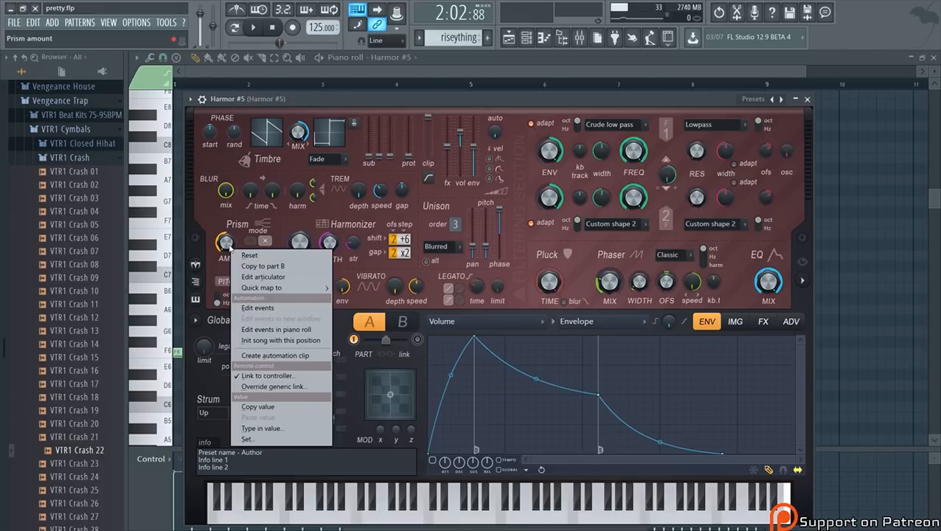
left_click(228, 244)
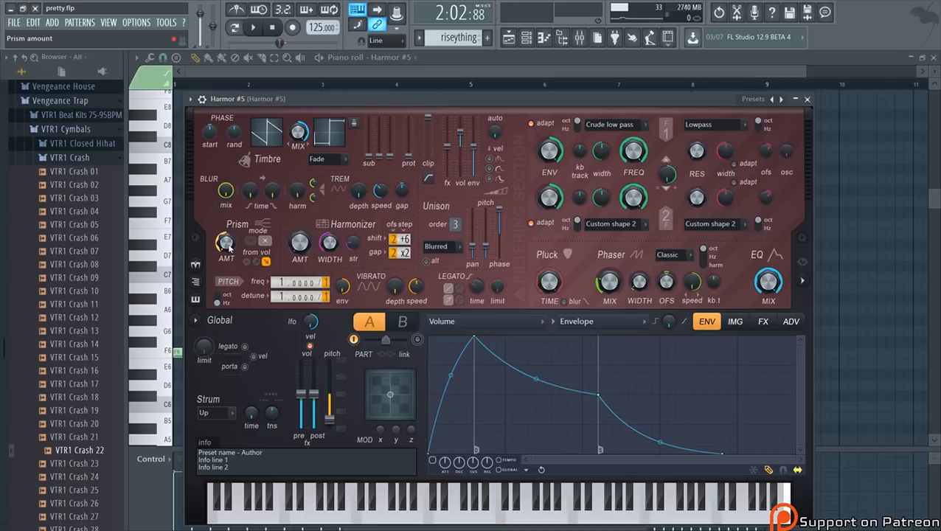
left_click(509, 37)
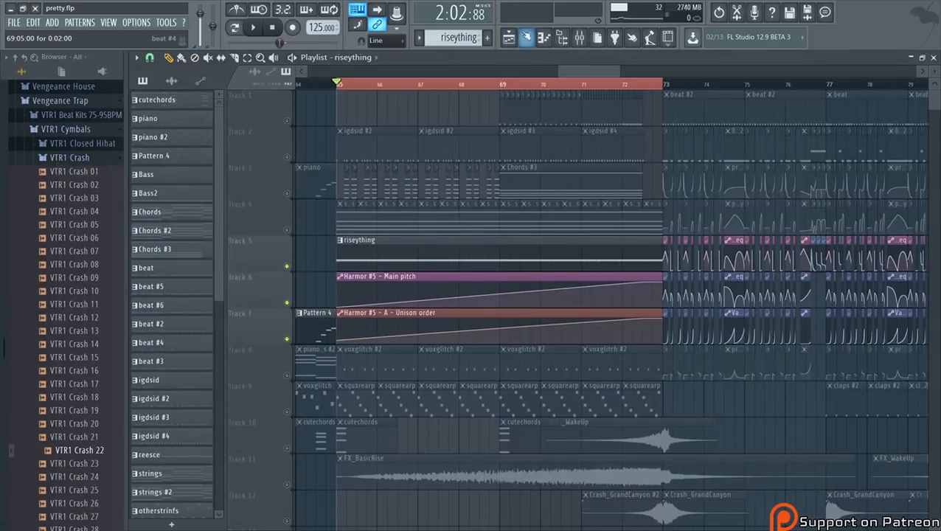
Open the Harmor #5 synth and play the riseything section while checking its unison settings.
left_click(525, 38)
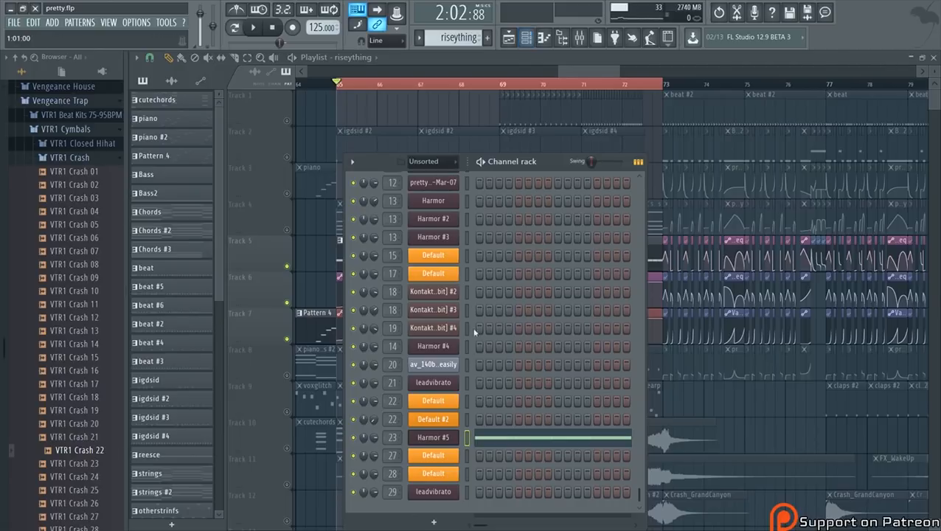
left_click(440, 436)
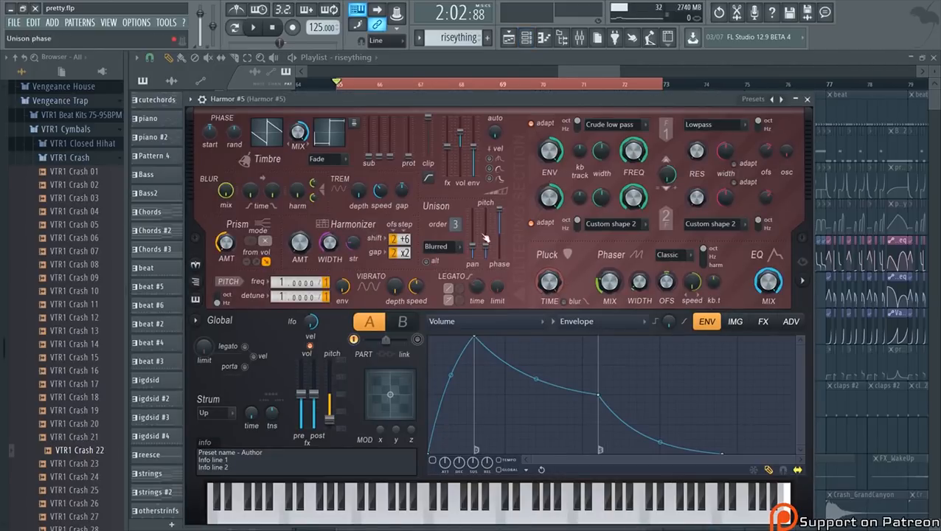
key("space")
key("space")
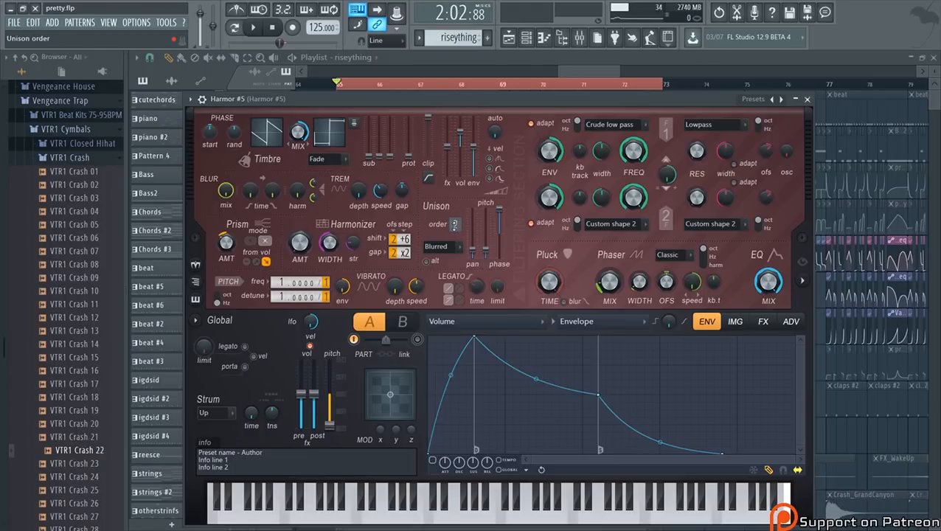
Reopen Harmor #5 and play the riseything section to observe its unison order, pan and pitch thickness.
left_click(564, 72)
scroll(325, 314, "up", 3)
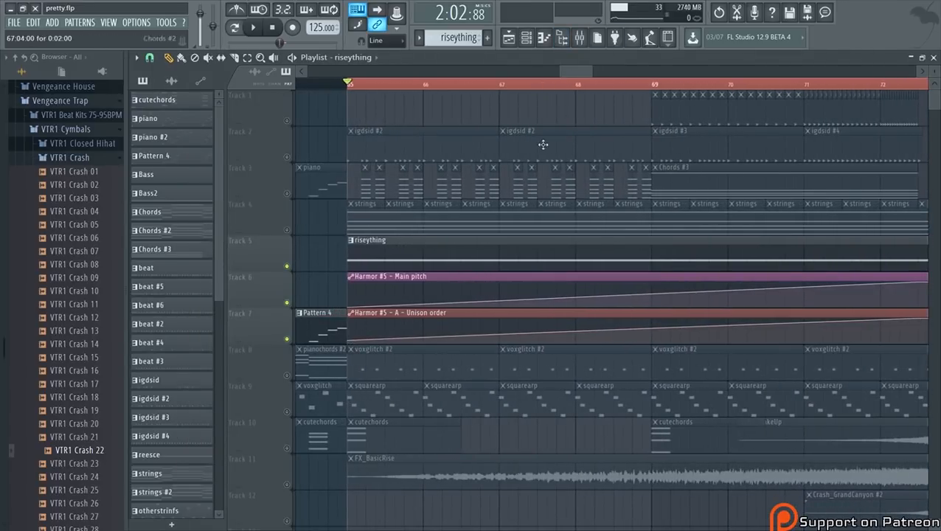
left_click(526, 37)
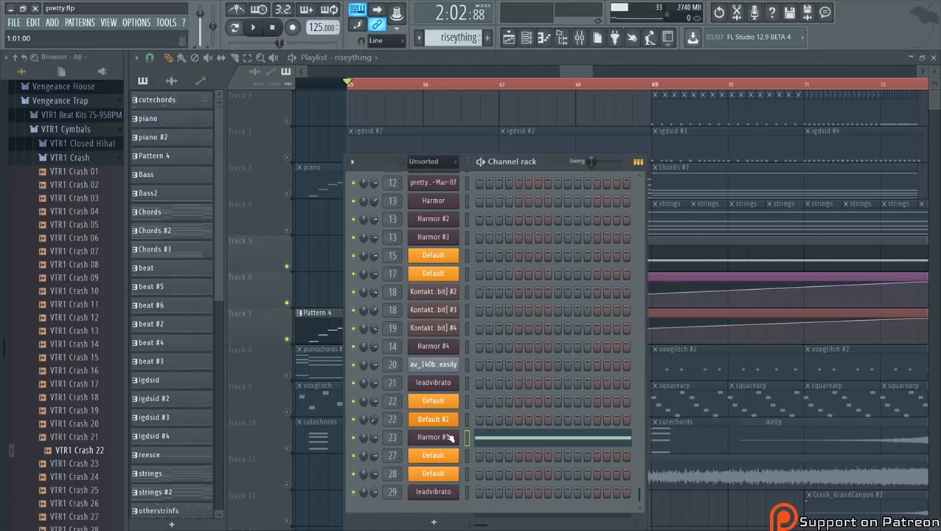
left_click(449, 438)
key("space")
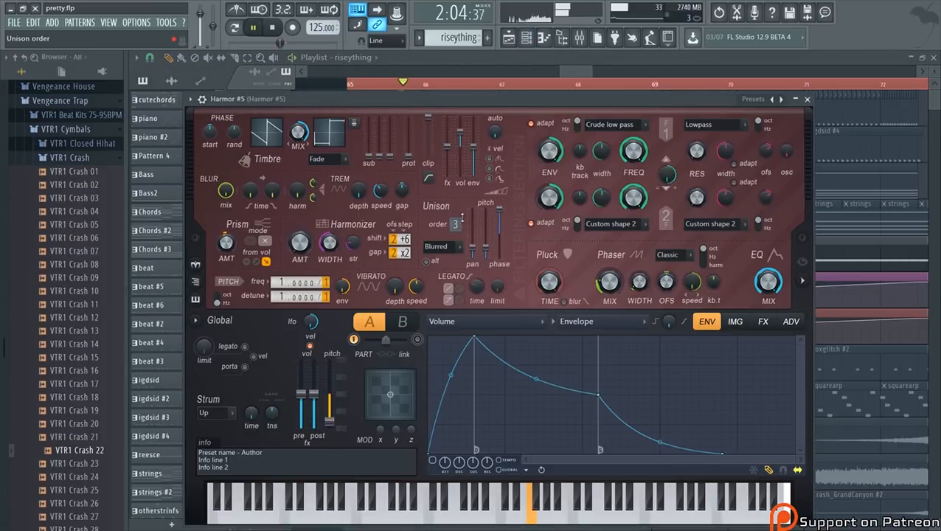
left_click_drag(462, 218, 462, 214)
left_click_drag(486, 250, 474, 242)
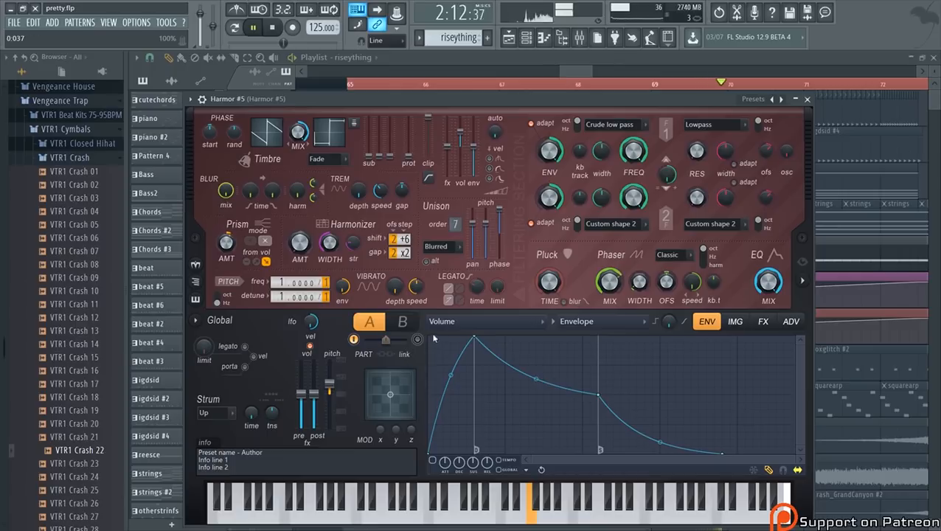
key("space")
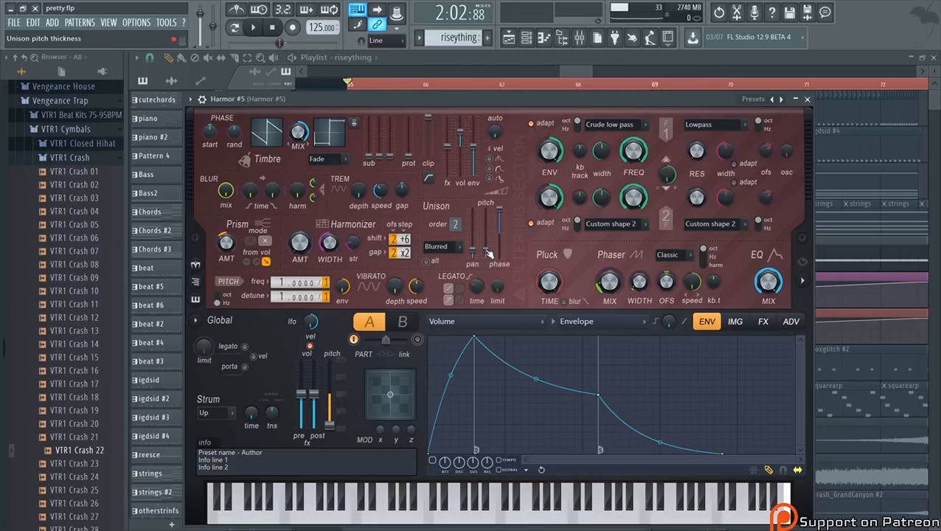
Show the effects page of Harmor #5 and play the riseything section to observe the distortion, chorus and reverb controls.
left_click(759, 322)
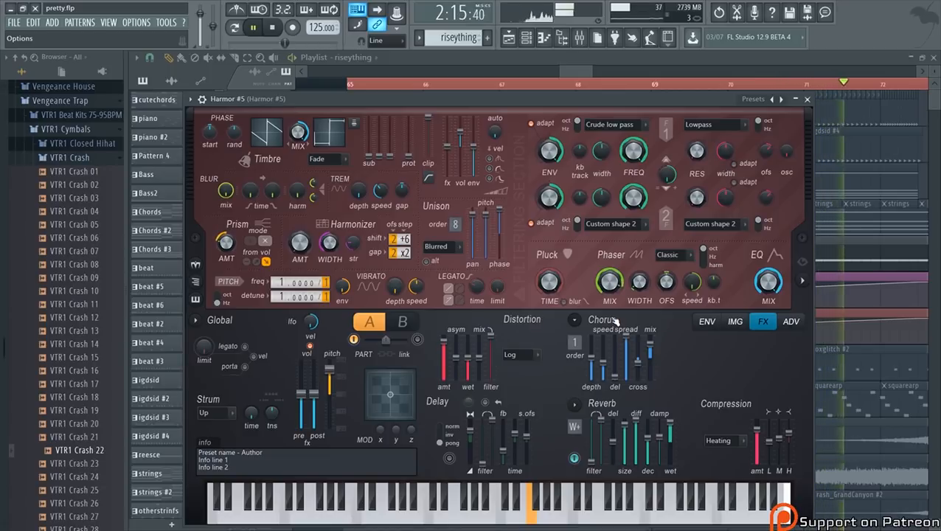
key("space")
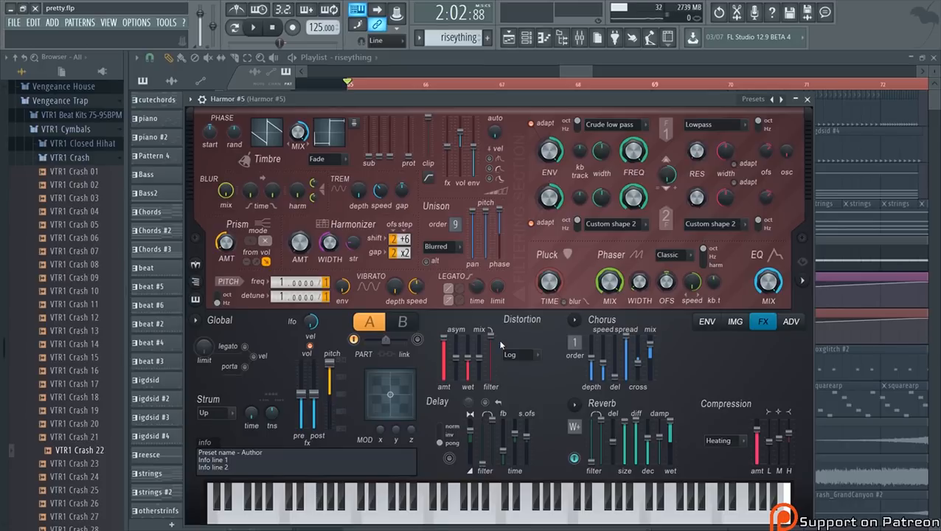
key("space")
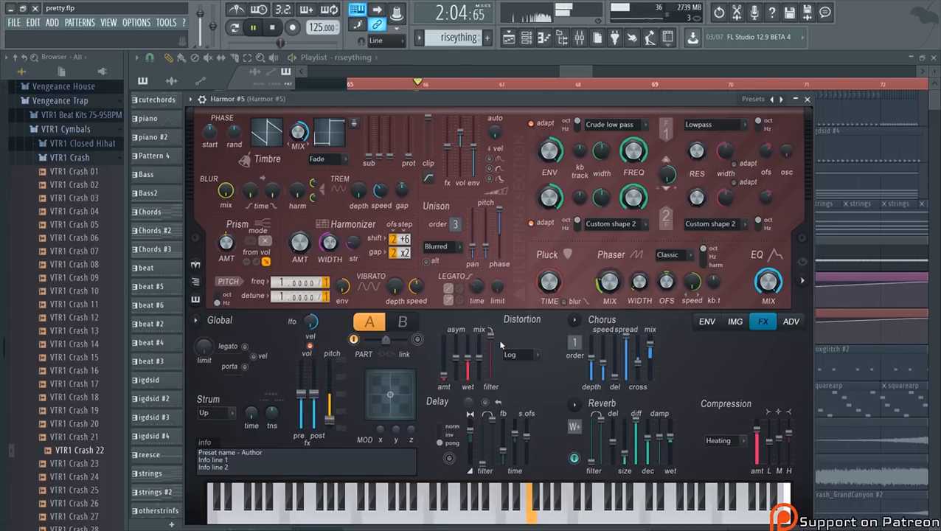
key("space")
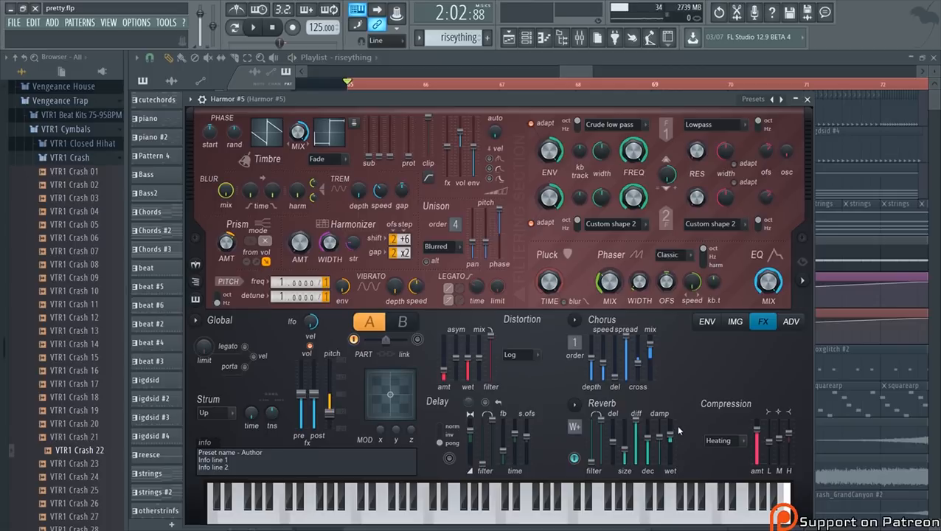
key("space")
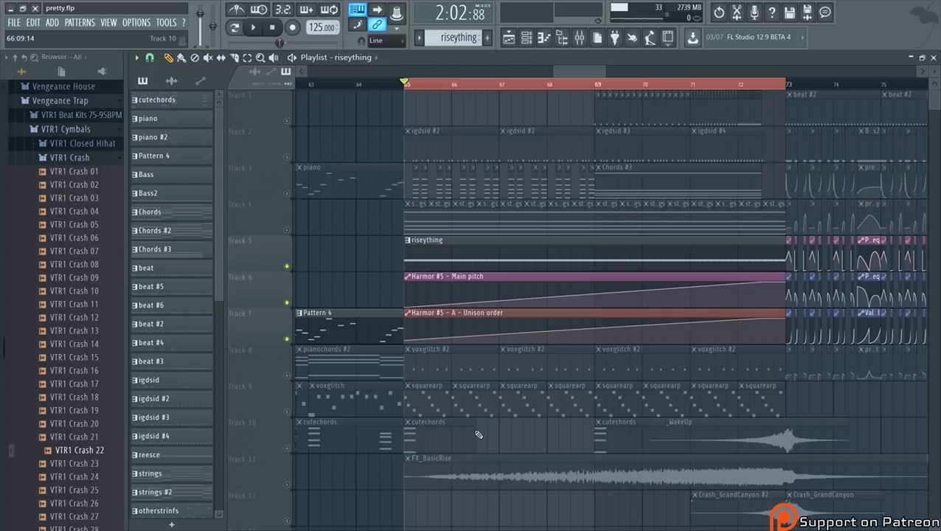
Review the Harmor #5 Main pitch and Unison order automation clips under the riseything pattern in the playlist.
scroll(476, 424, "down", 6)
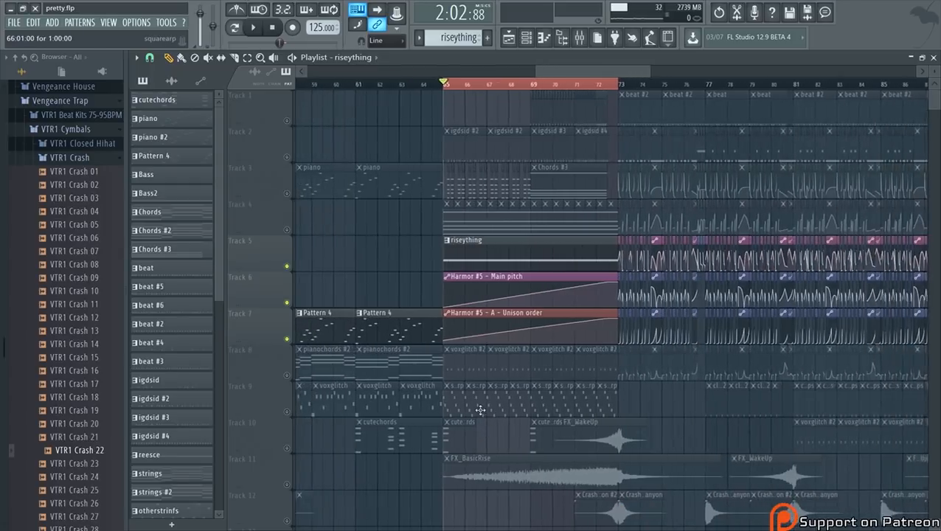
scroll(474, 411, "down", 3)
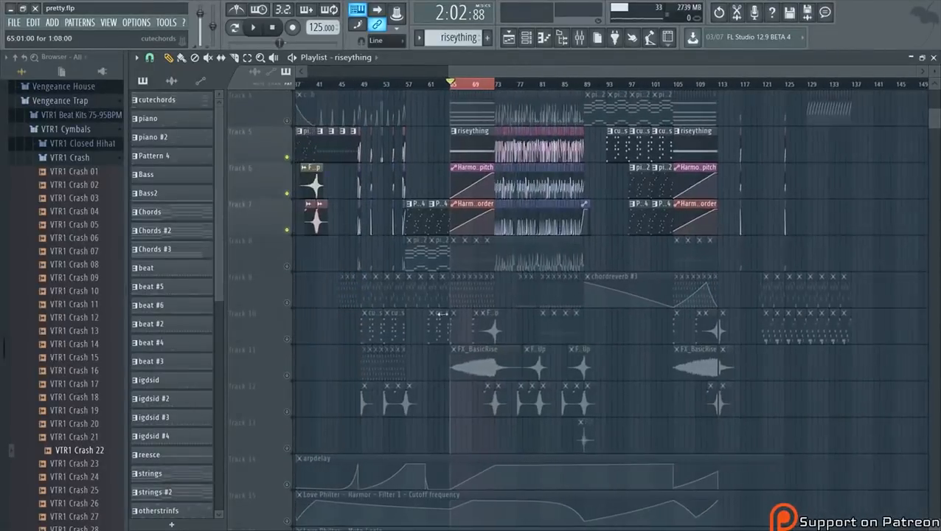
scroll(439, 312, "up", 8)
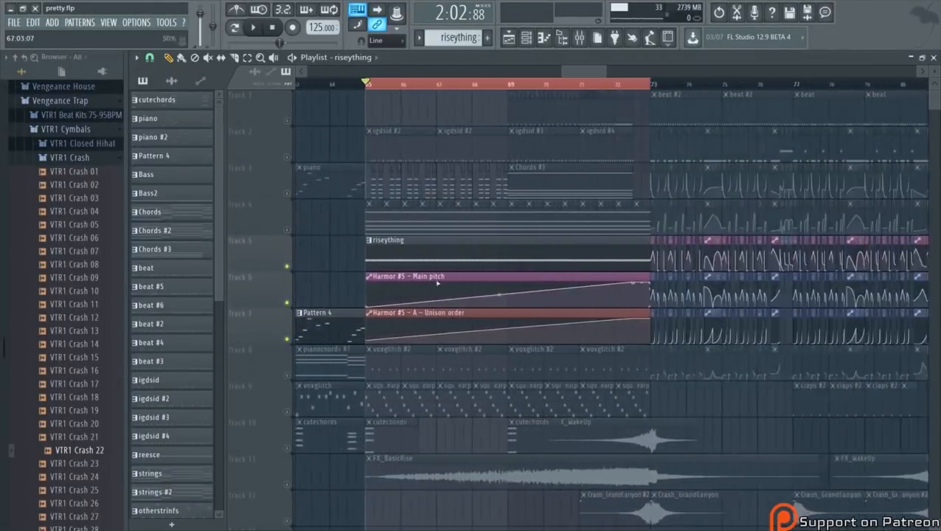
scroll(405, 255, "down", 1)
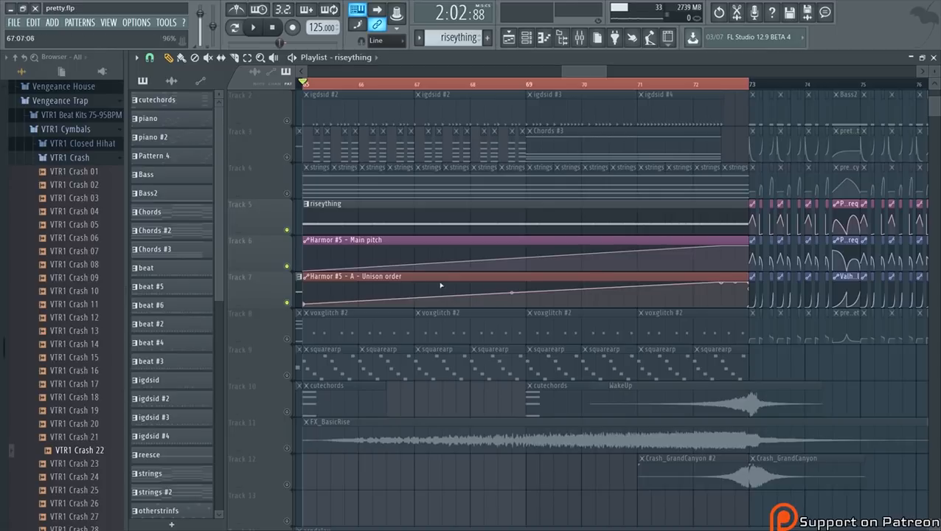
Link the Harmonizer mix of Harmor #5 to the Harmor #5 - Main pitch internal controller with Remove conflicts off.
left_click(532, 41)
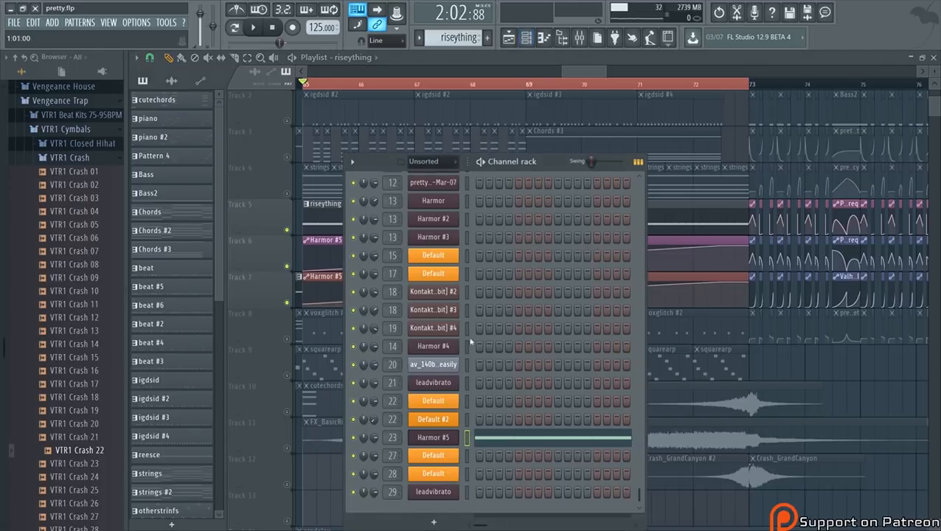
left_click(457, 438)
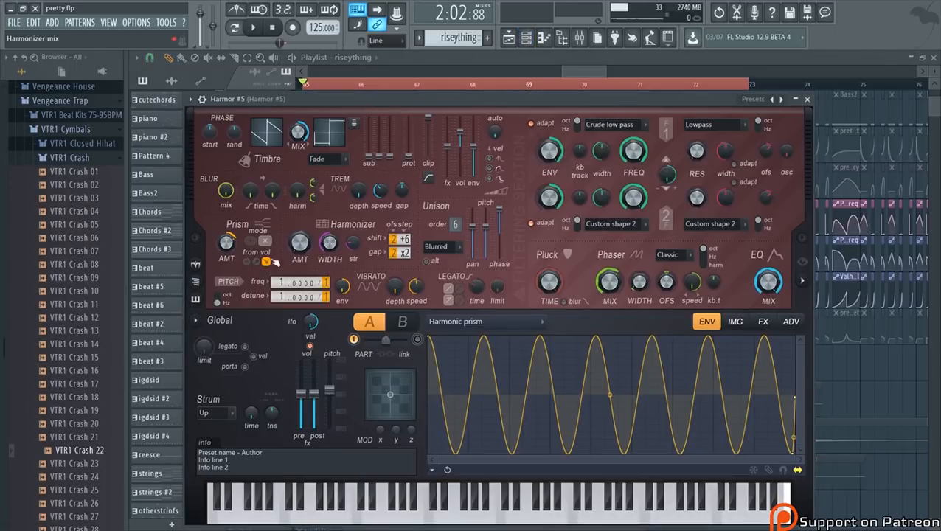
right_click(239, 252)
left_click(263, 228)
right_click(300, 234)
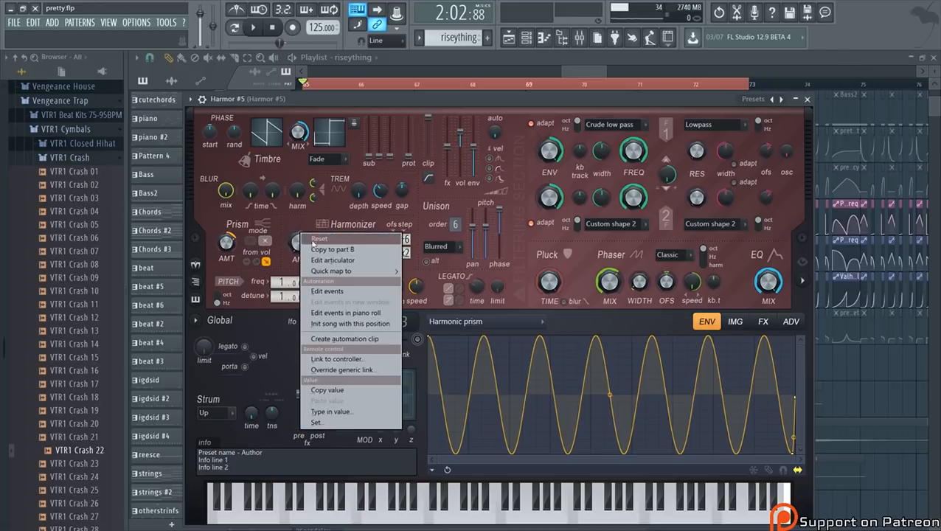
left_click(344, 359)
left_click(463, 242)
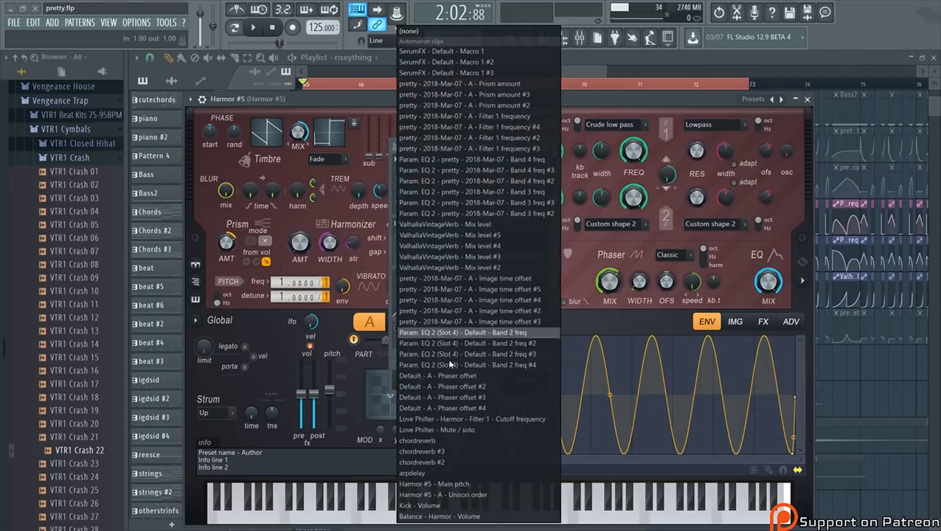
left_click(443, 487)
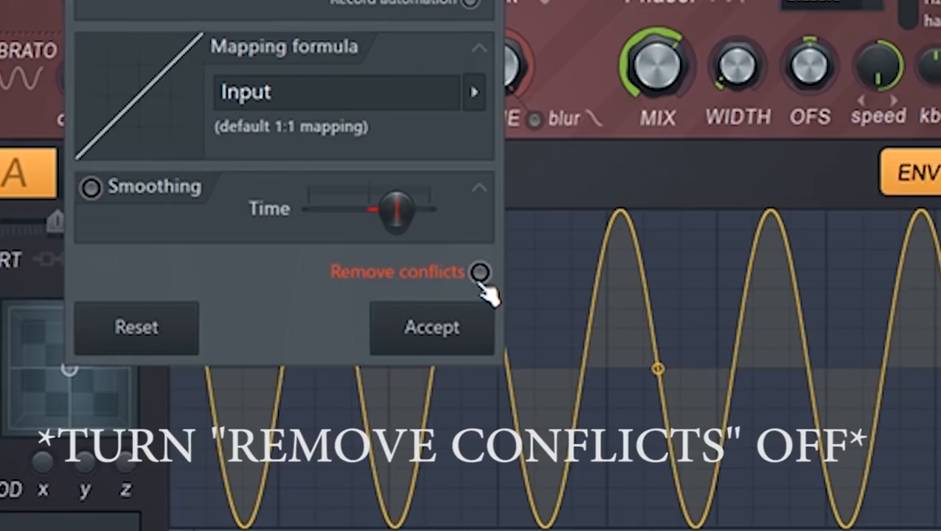
left_click(480, 272)
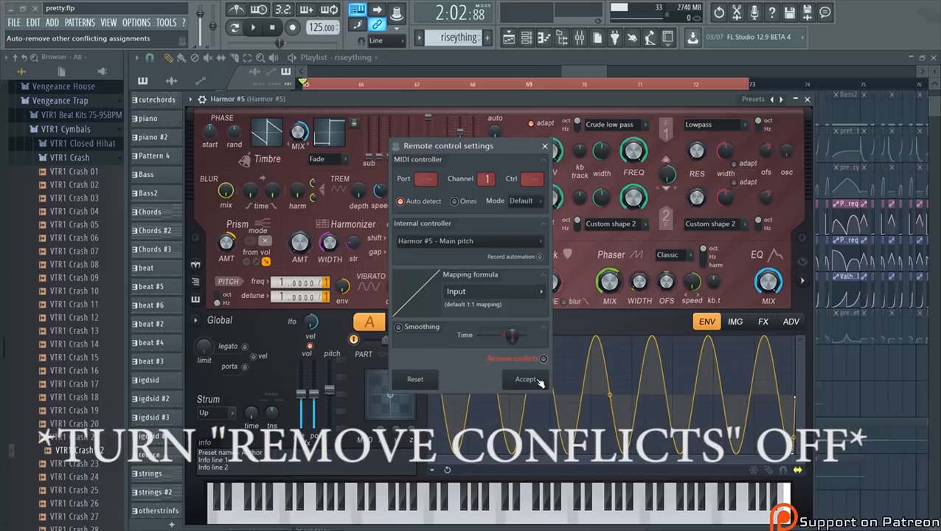
left_click(463, 328)
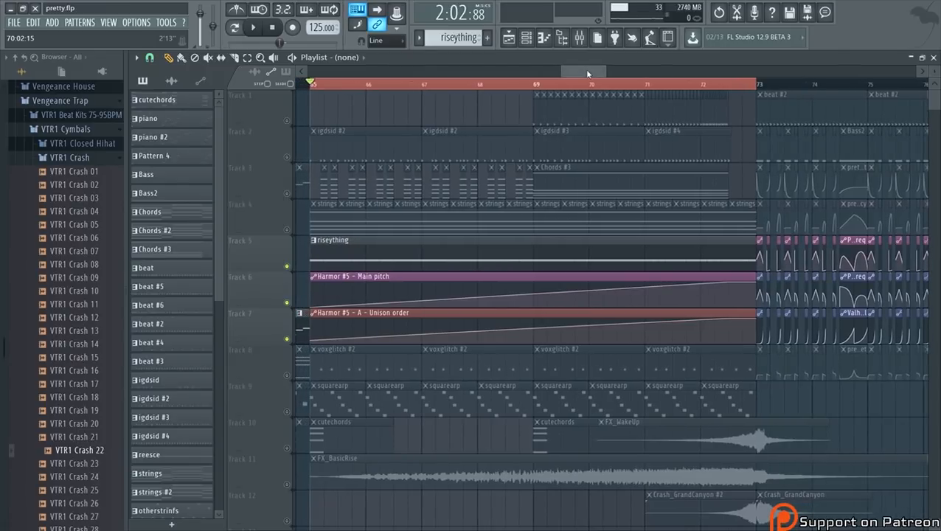
Examine the riseything pattern and its Main pitch and Unison order automation clips in relation to the surrounding arrangement.
left_click_drag(584, 70, 579, 69)
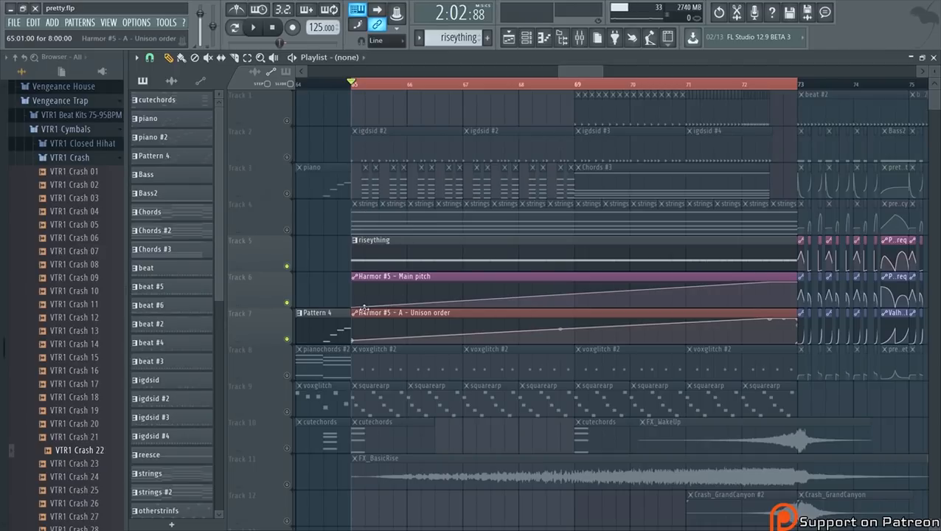
scroll(374, 314, "down", 3)
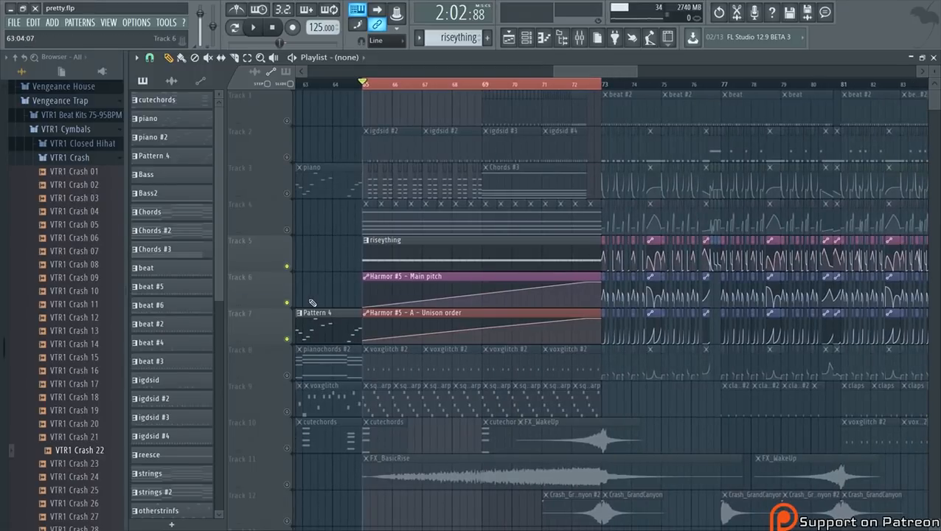
left_click_drag(571, 72, 560, 72)
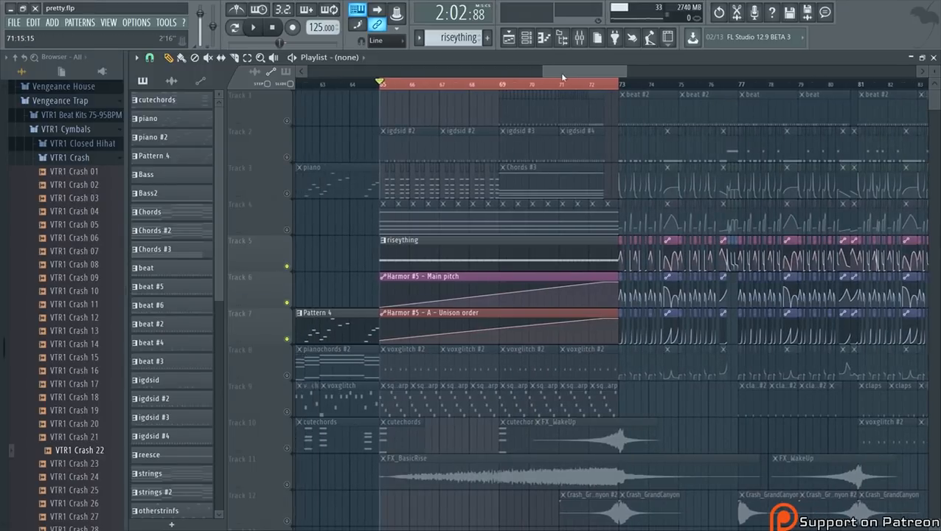
scroll(537, 253, "down", 5)
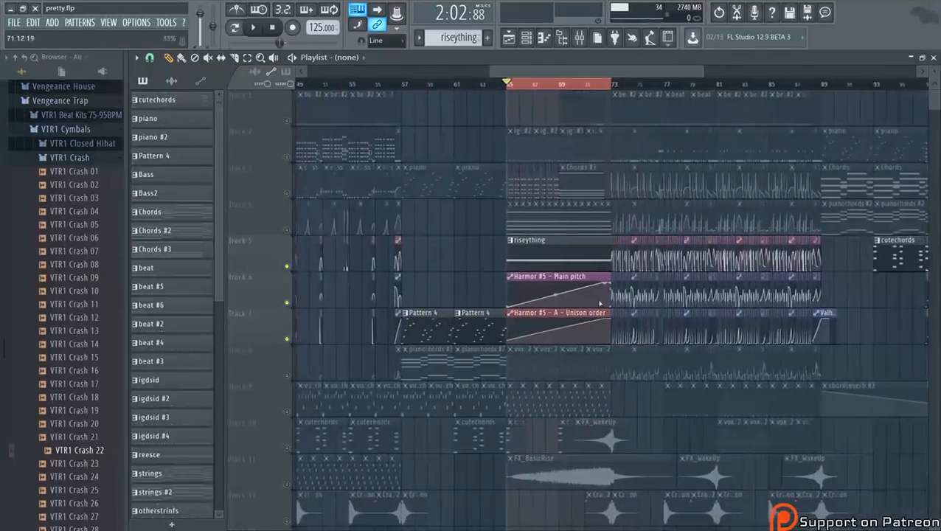
scroll(537, 350, "up", 4)
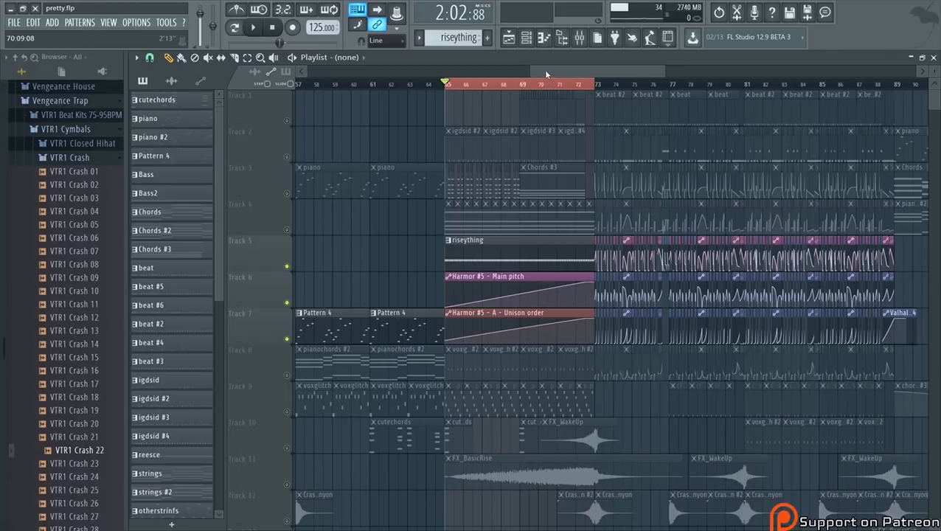
left_click_drag(544, 69, 538, 69)
scroll(531, 216, "down", 3)
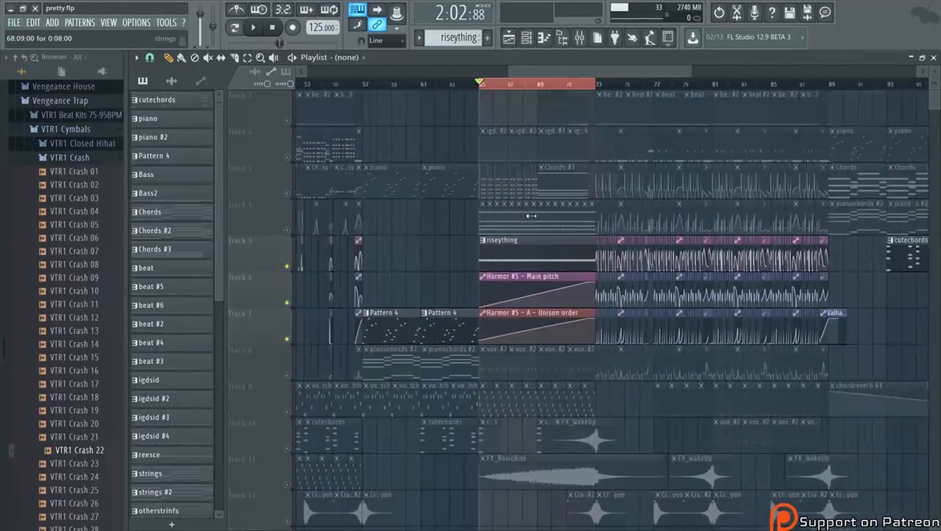
scroll(531, 216, "up", 3)
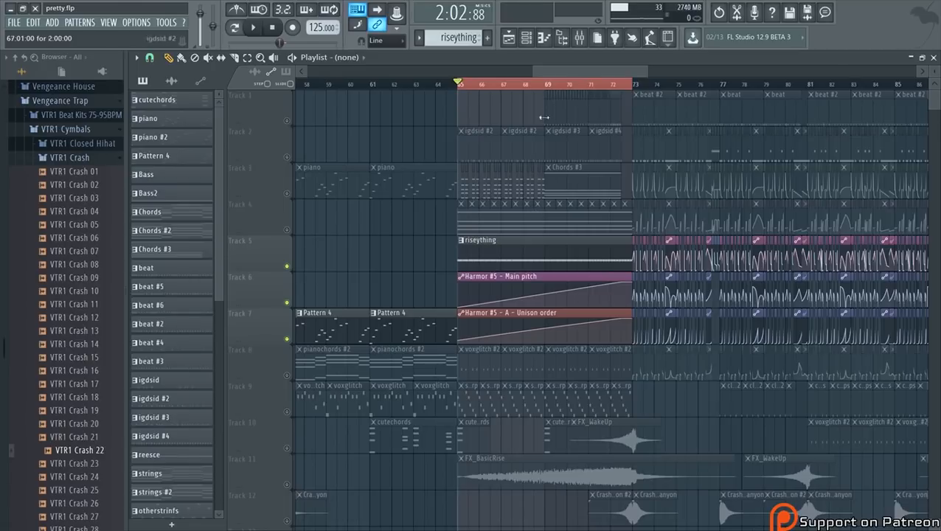
left_click_drag(547, 71, 545, 72)
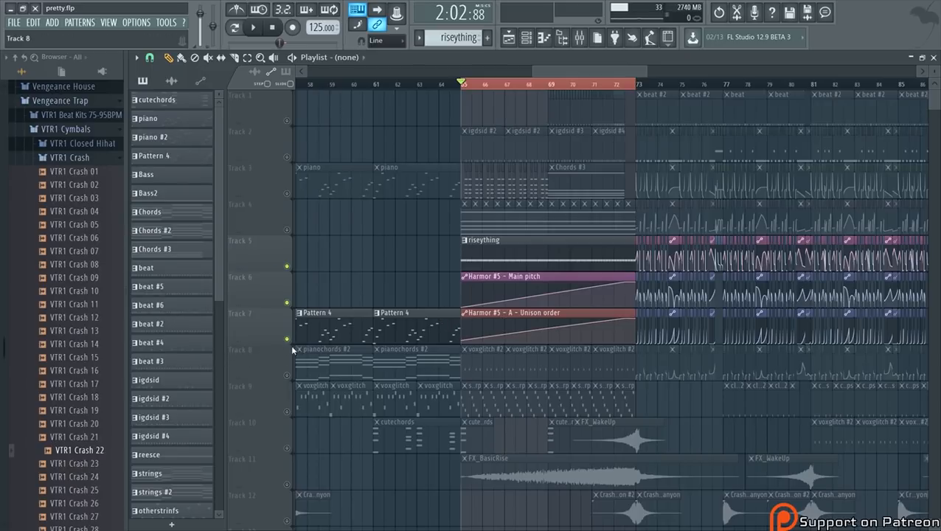
Clear the time selection over bars 65 to 73 and enable all playlist tracks again.
left_click_drag(633, 74, 641, 76)
right_click(576, 86)
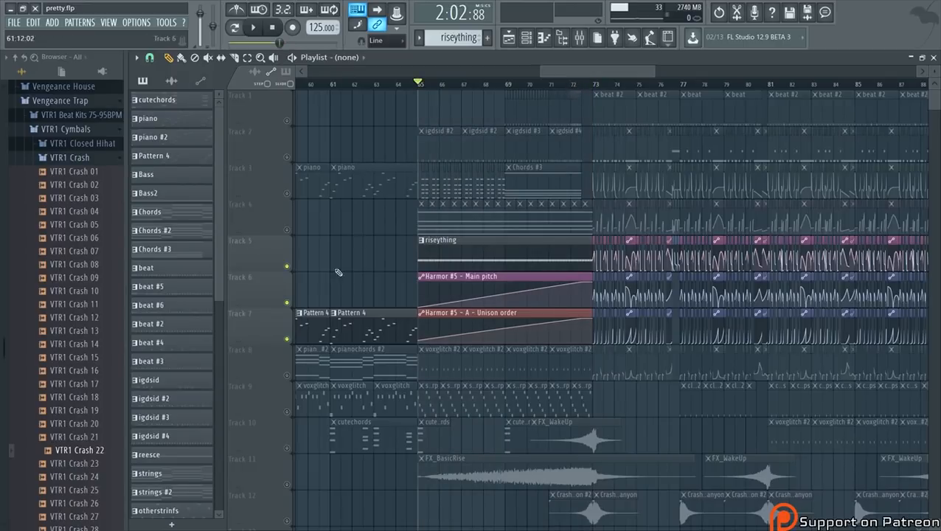
right_click(287, 341)
right_click(288, 341)
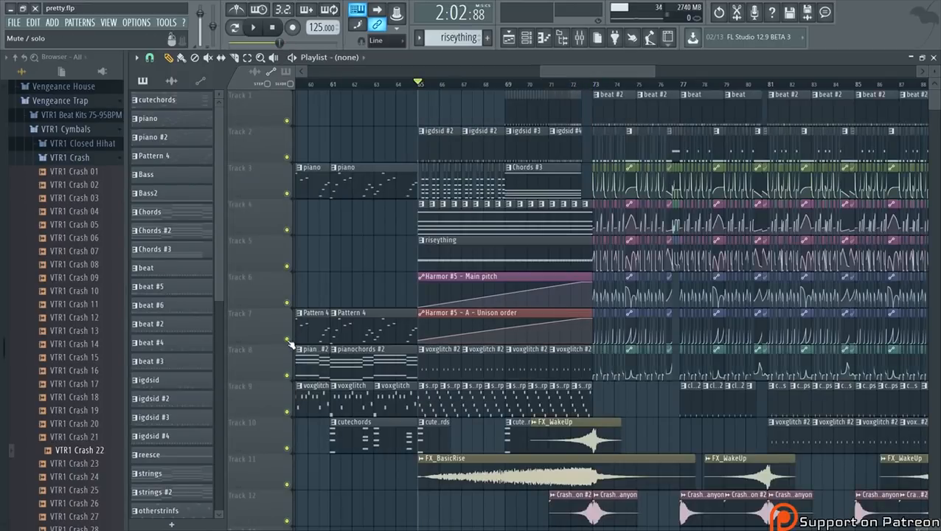
Move the playhead to about bar 72 and examine the beat section following the riser.
scroll(310, 336, "down", 3)
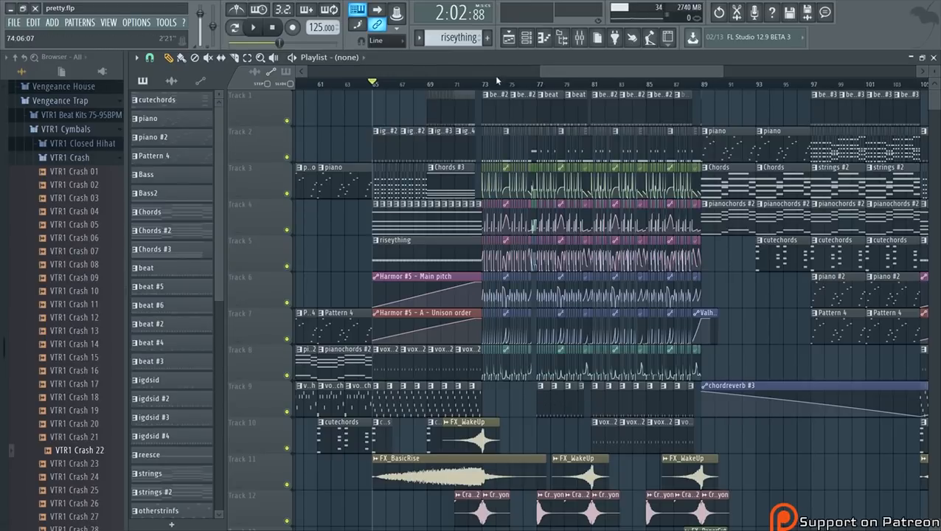
left_click(472, 83)
scroll(481, 118, "up", 2)
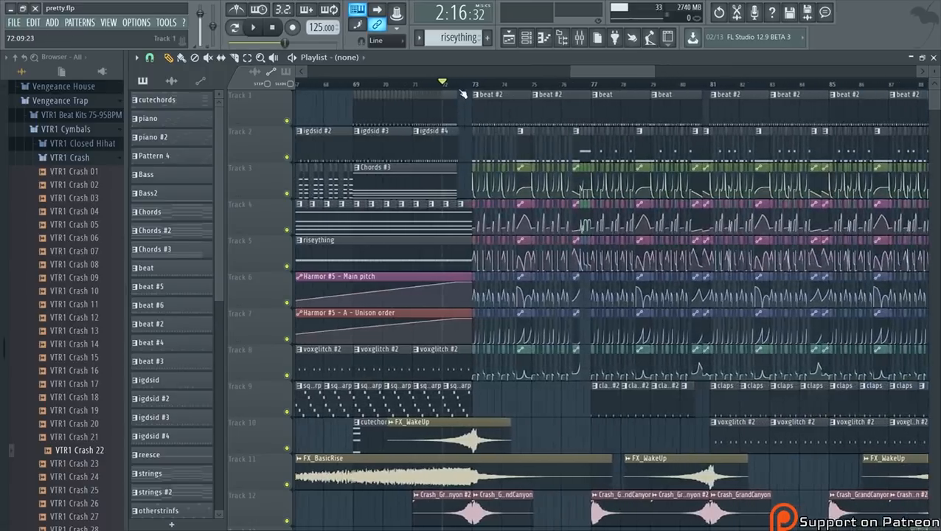
scroll(571, 85, "down", 3)
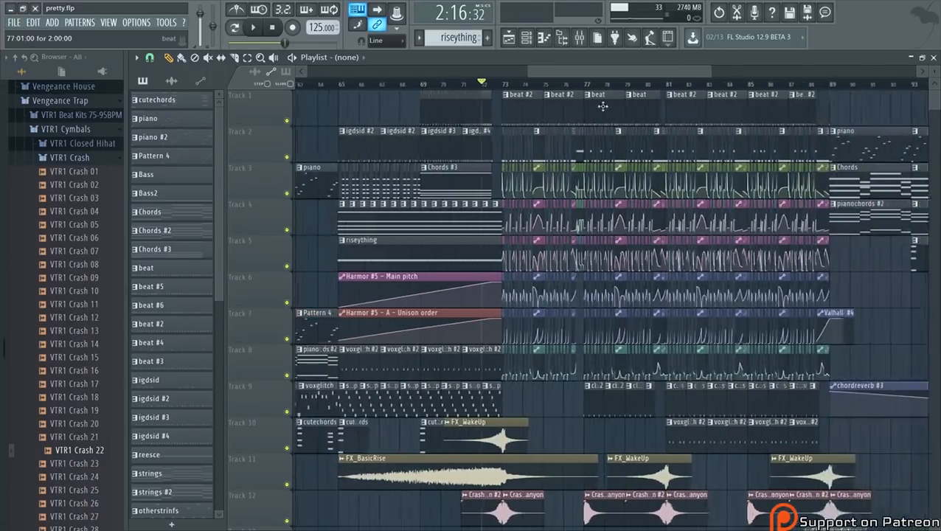
mouse_move(648, 73)
left_mouse_down()
mouse_move(700, 77)
mouse_move(655, 78)
left_mouse_up()
Play the full arrangement from bar 65 through the riseything section and into the beat section.
scroll(353, 85, "up", 2)
scroll(341, 88, "up", 1)
left_click(372, 83)
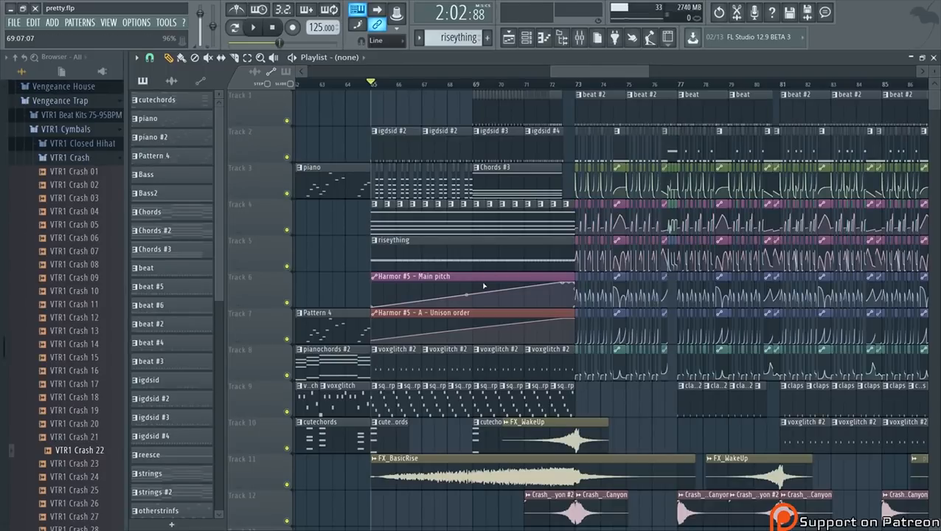
key("space")
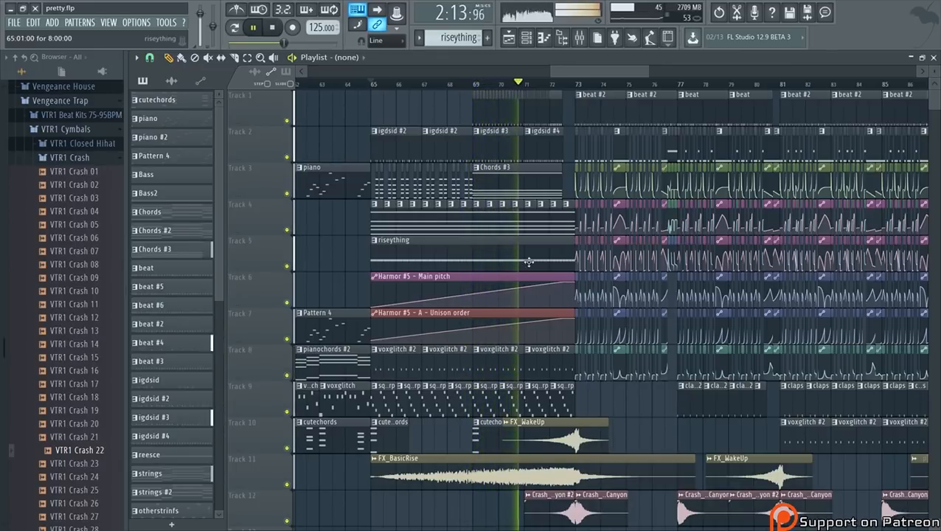
left_click_drag(577, 70, 599, 75)
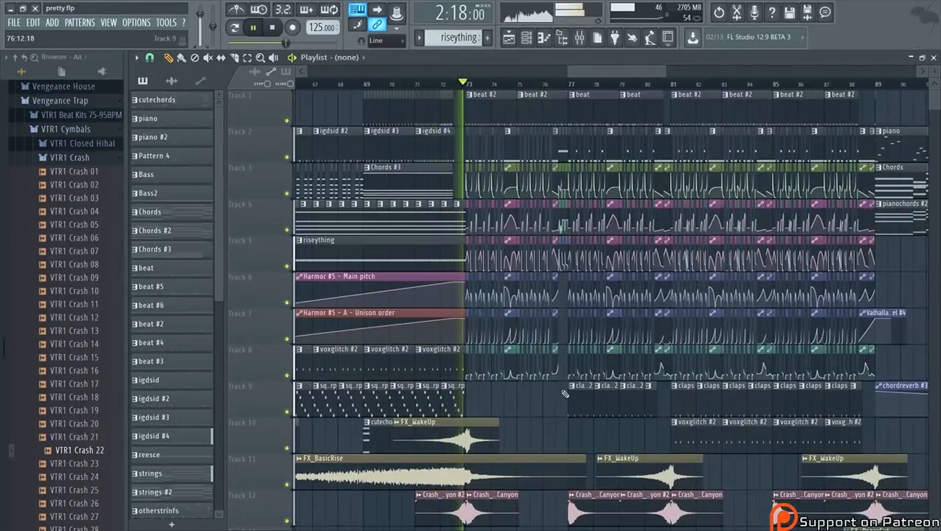